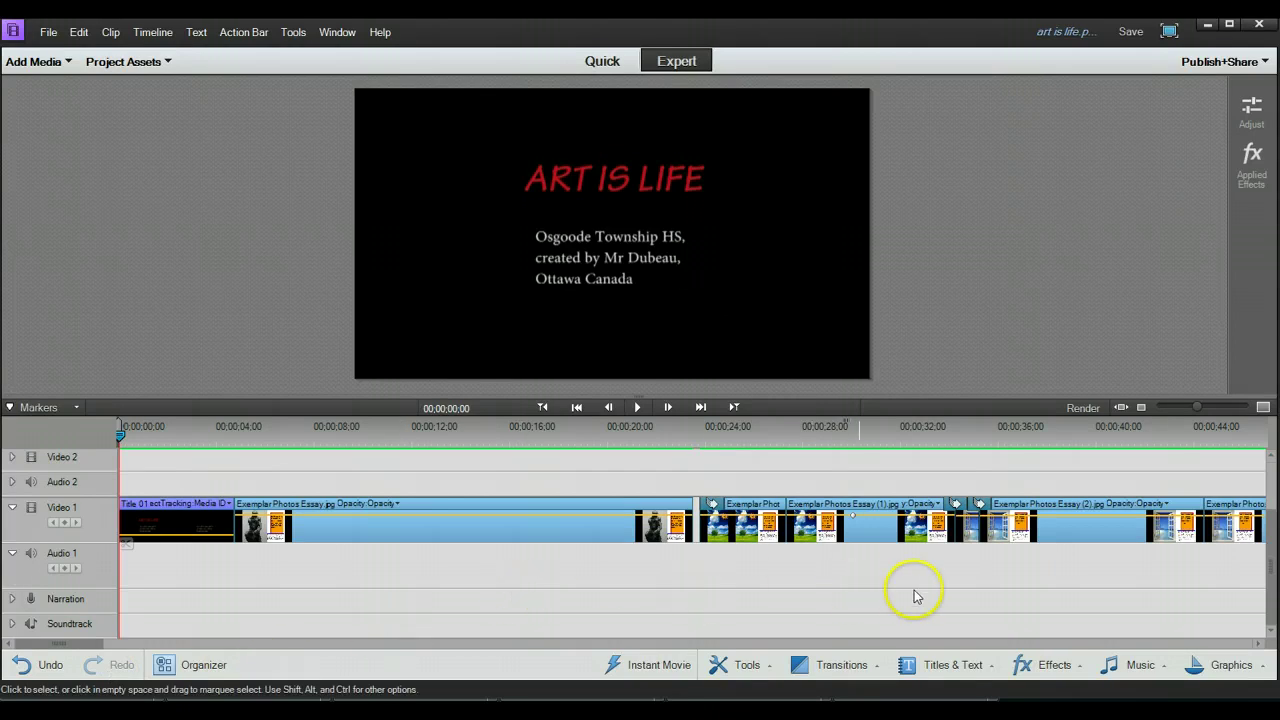
Show the drag-and-drop music library and pick the Clear Vision - Parallel track.
click(1120, 663)
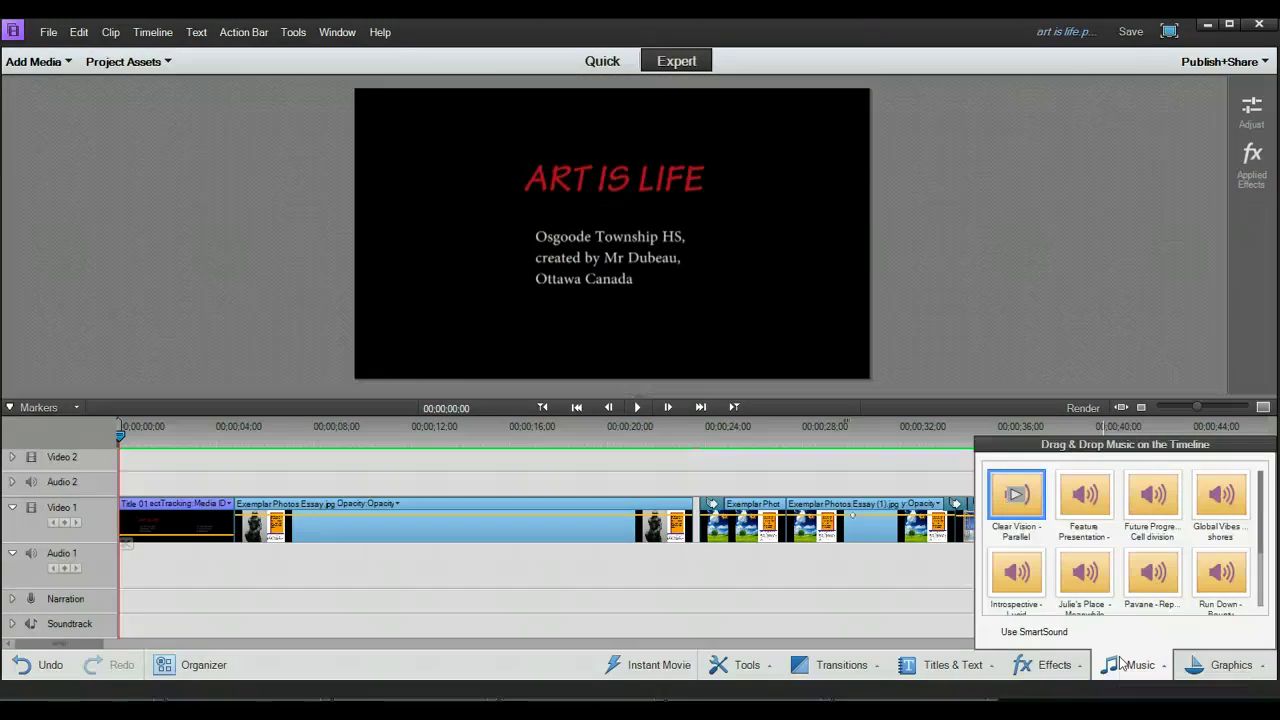
click(1019, 498)
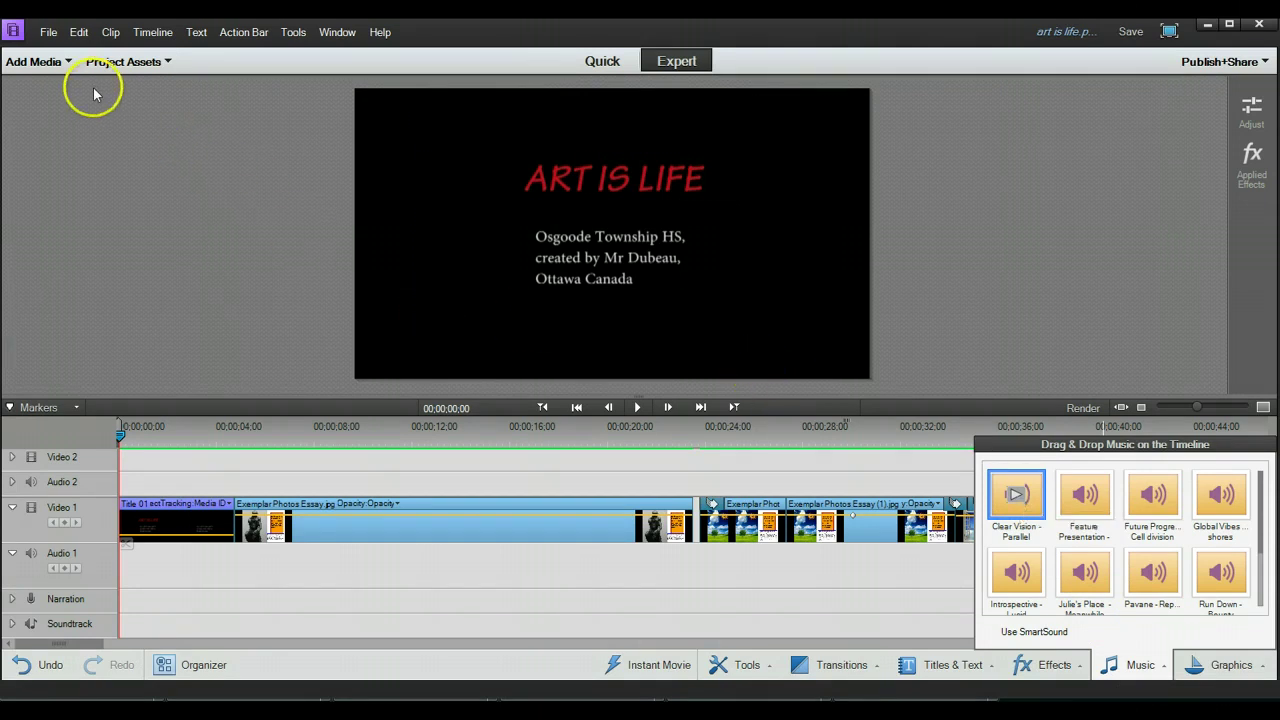
Look at Add Media's Files and folders option and the project's audio assets, then close both panels.
click(35, 61)
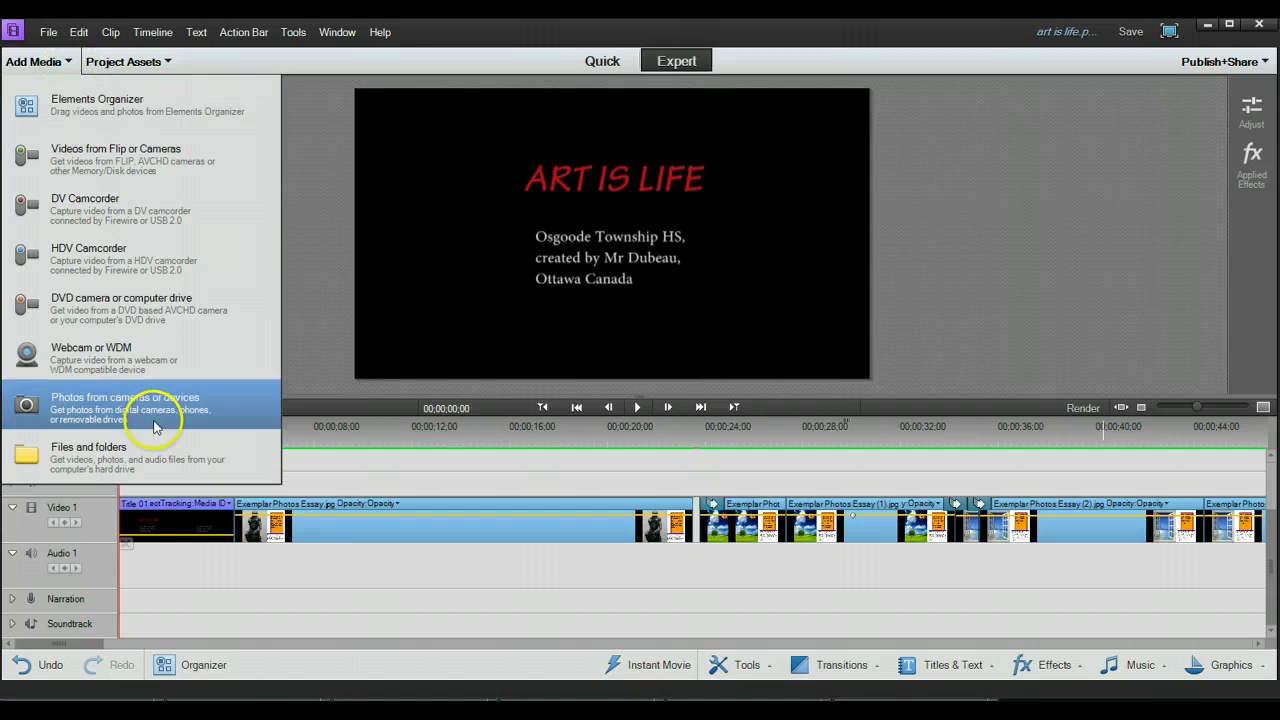
click(139, 467)
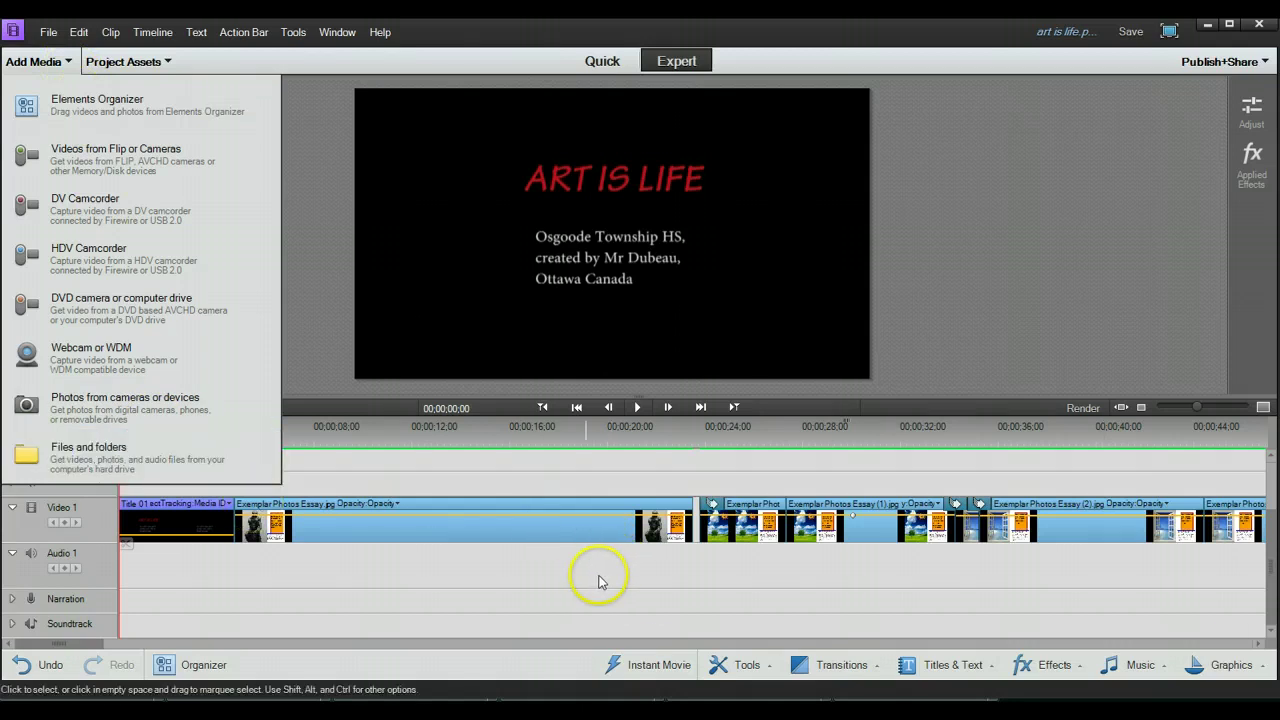
click(60, 60)
click(165, 62)
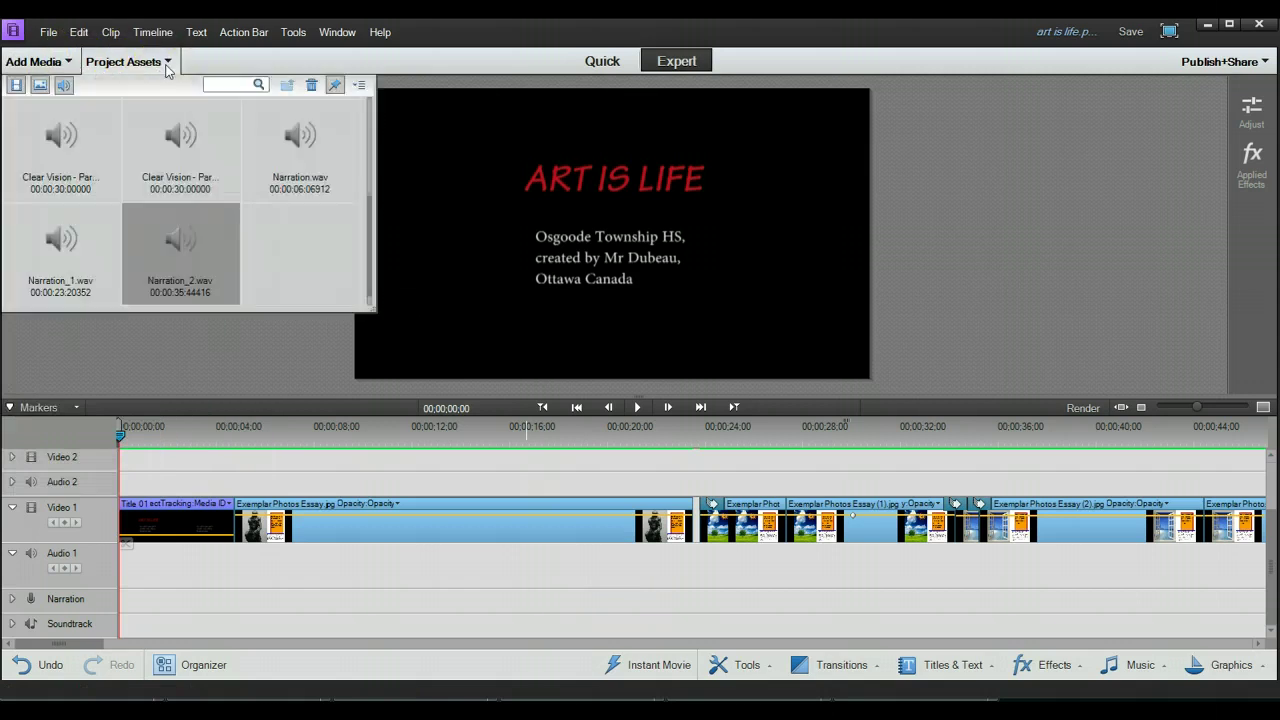
click(166, 64)
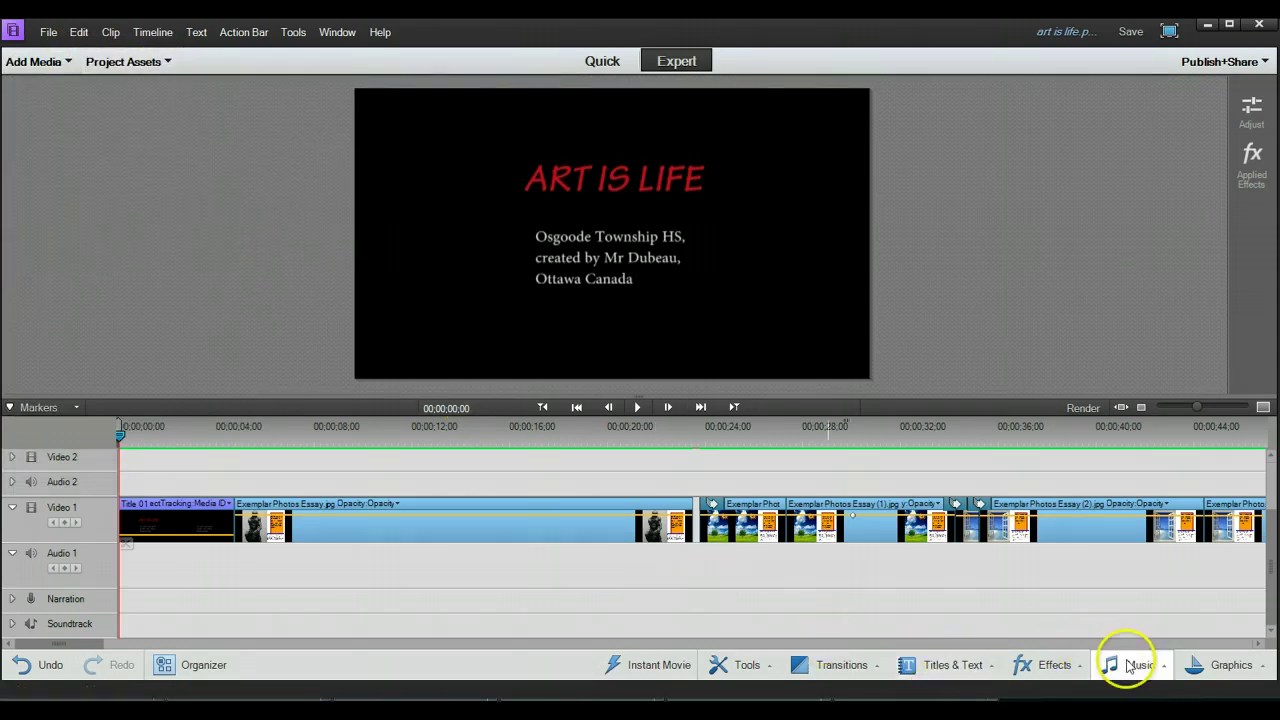
Reopen the music library and play the Clear Vision - Parallel preview, restarting it once.
click(1130, 667)
click(1016, 493)
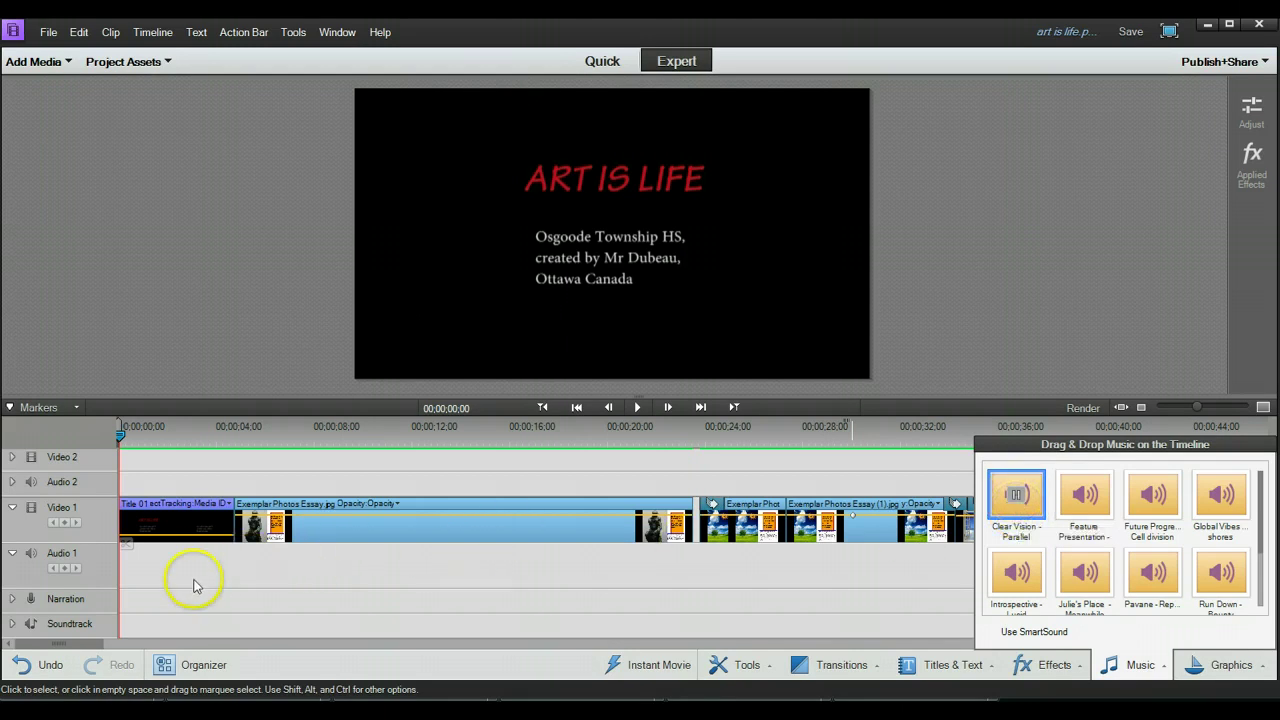
click(1019, 503)
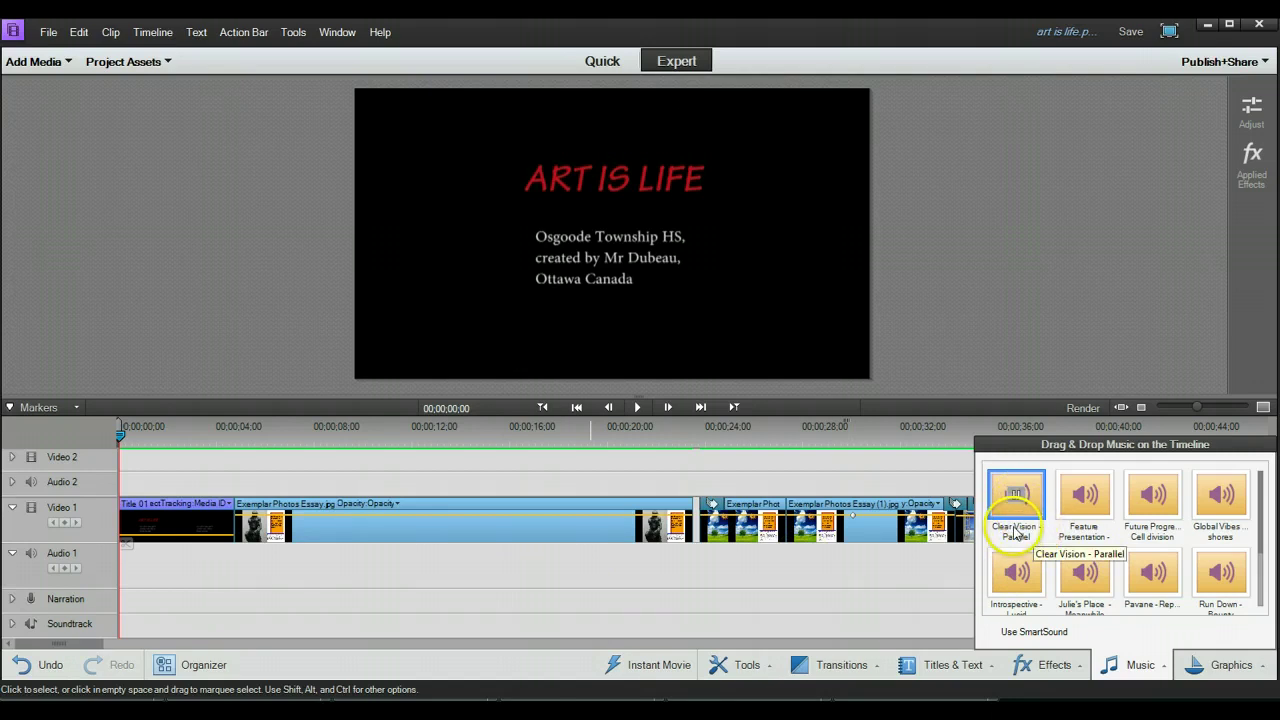
click(1019, 501)
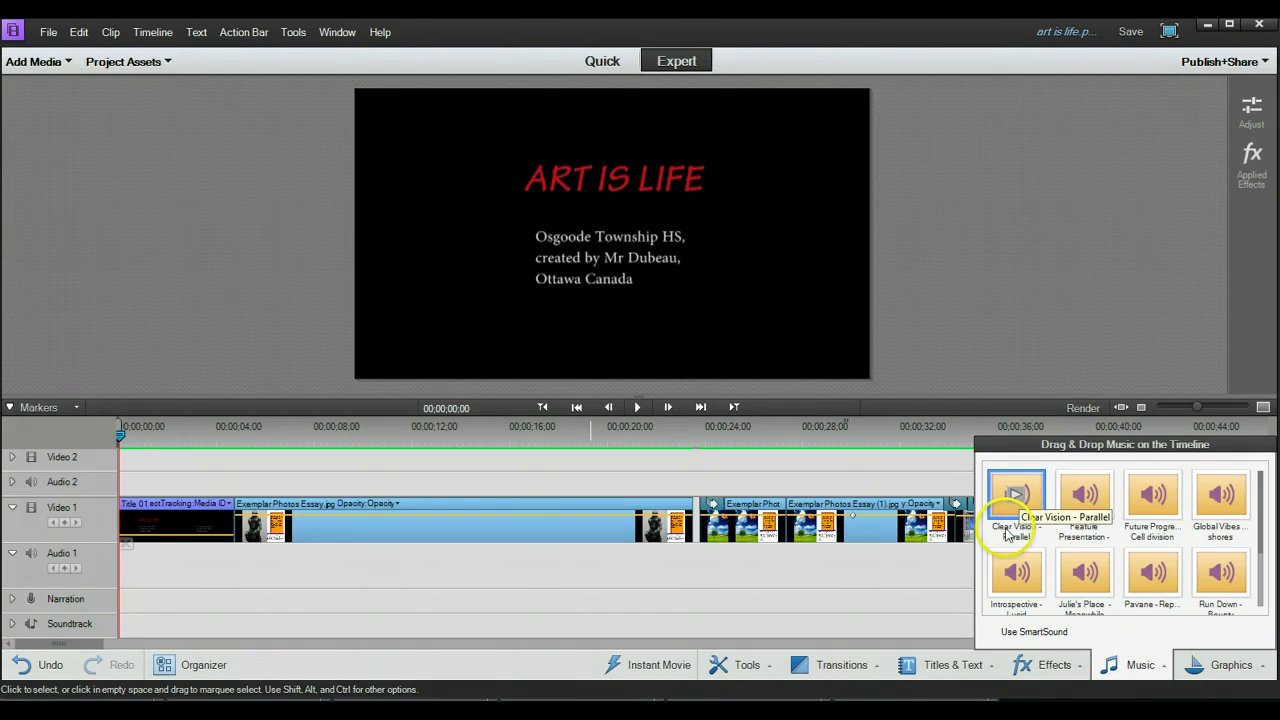
Place Clear Vision - Parallel at the start of Audio 1 and set its out point at 00;00;28;24.
drag(988, 524, 116, 553)
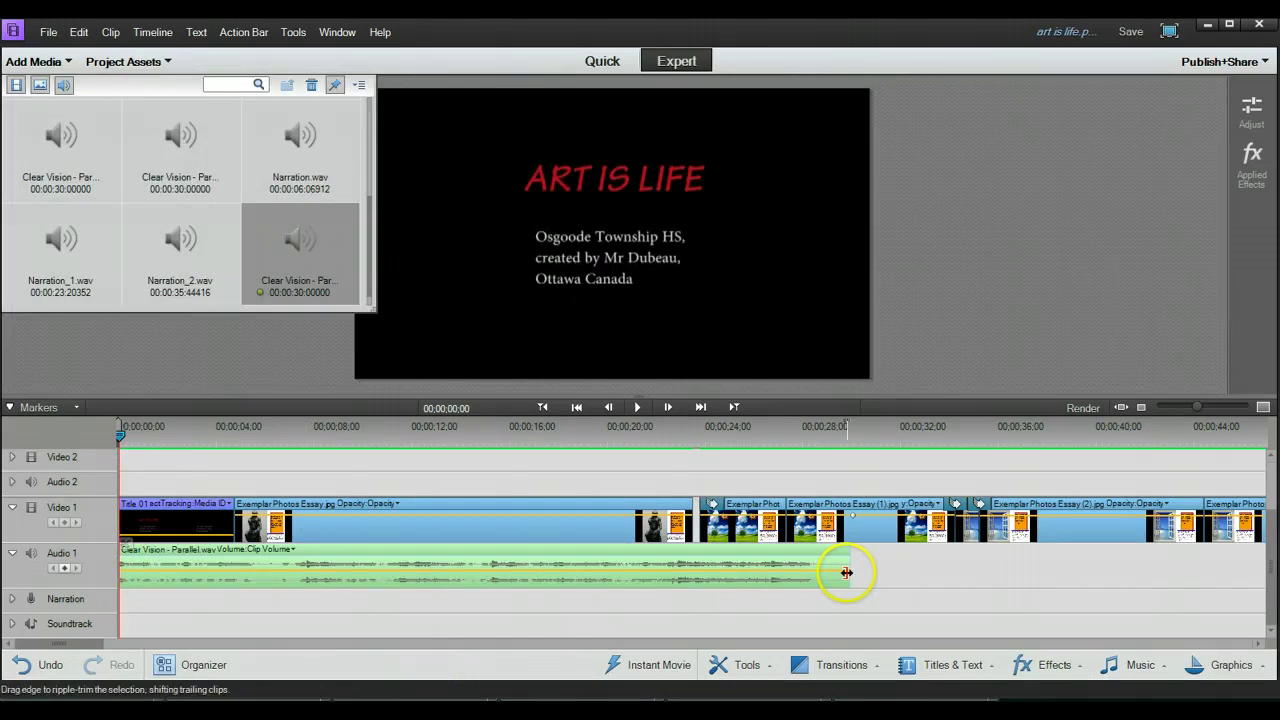
double_click(748, 577)
drag(586, 429, 517, 437)
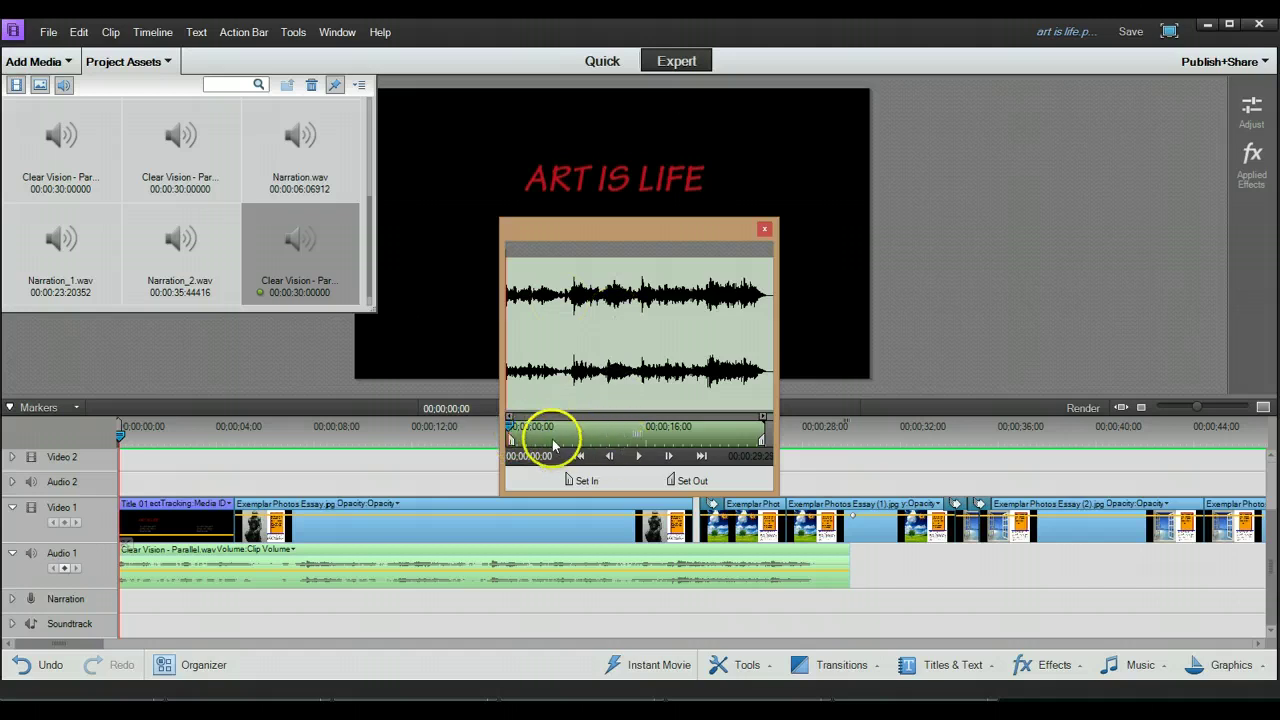
drag(508, 428, 750, 430)
click(638, 456)
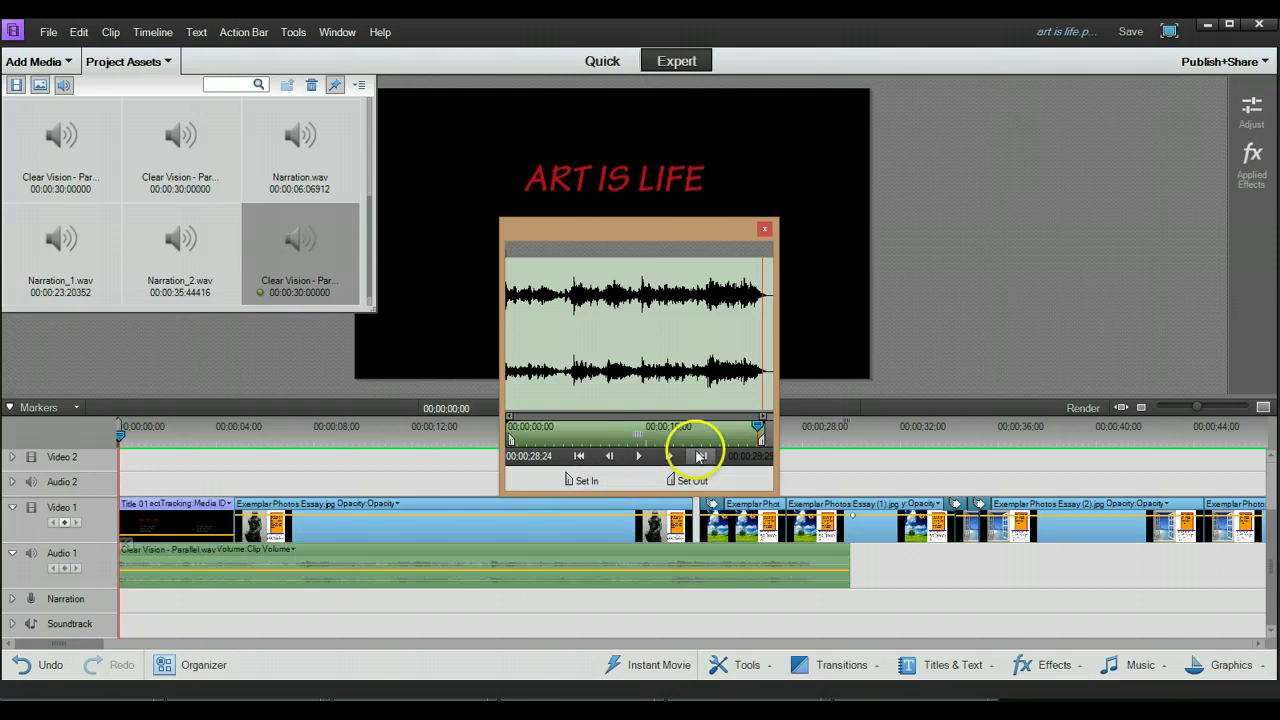
click(673, 481)
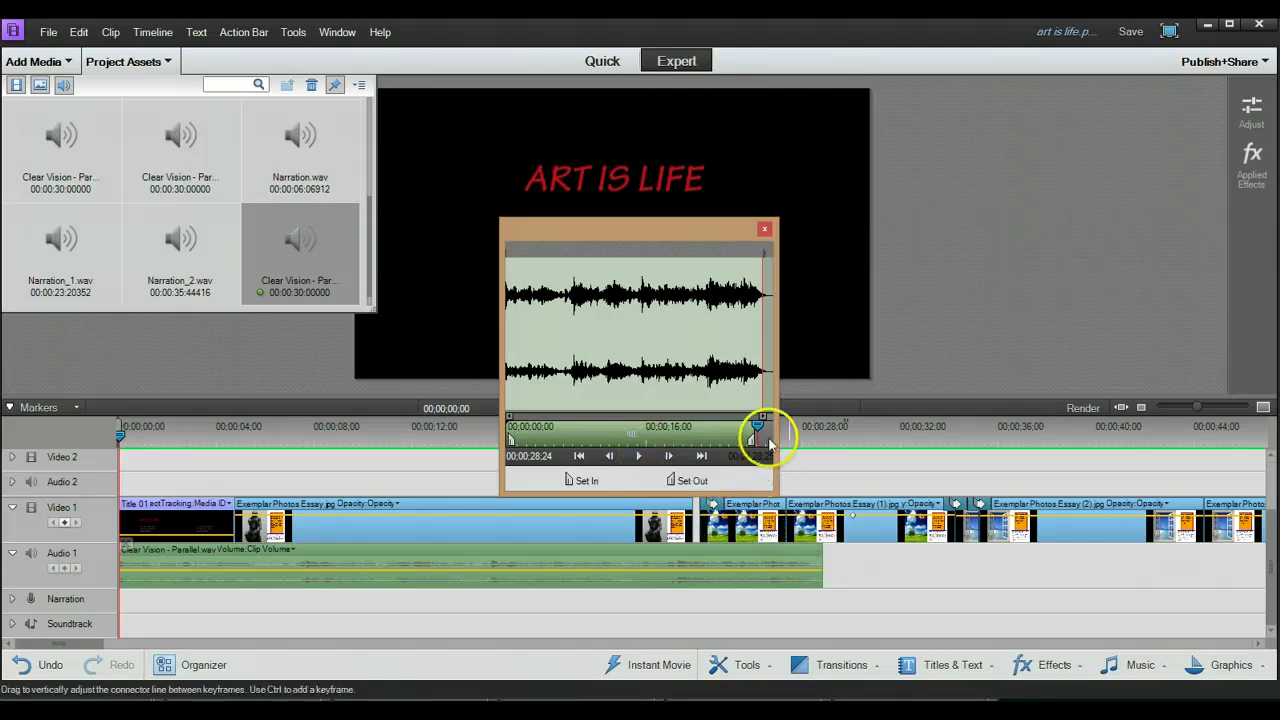
Select the Audio 1 music clip, try sliding it later, then return it to the timeline start.
click(764, 230)
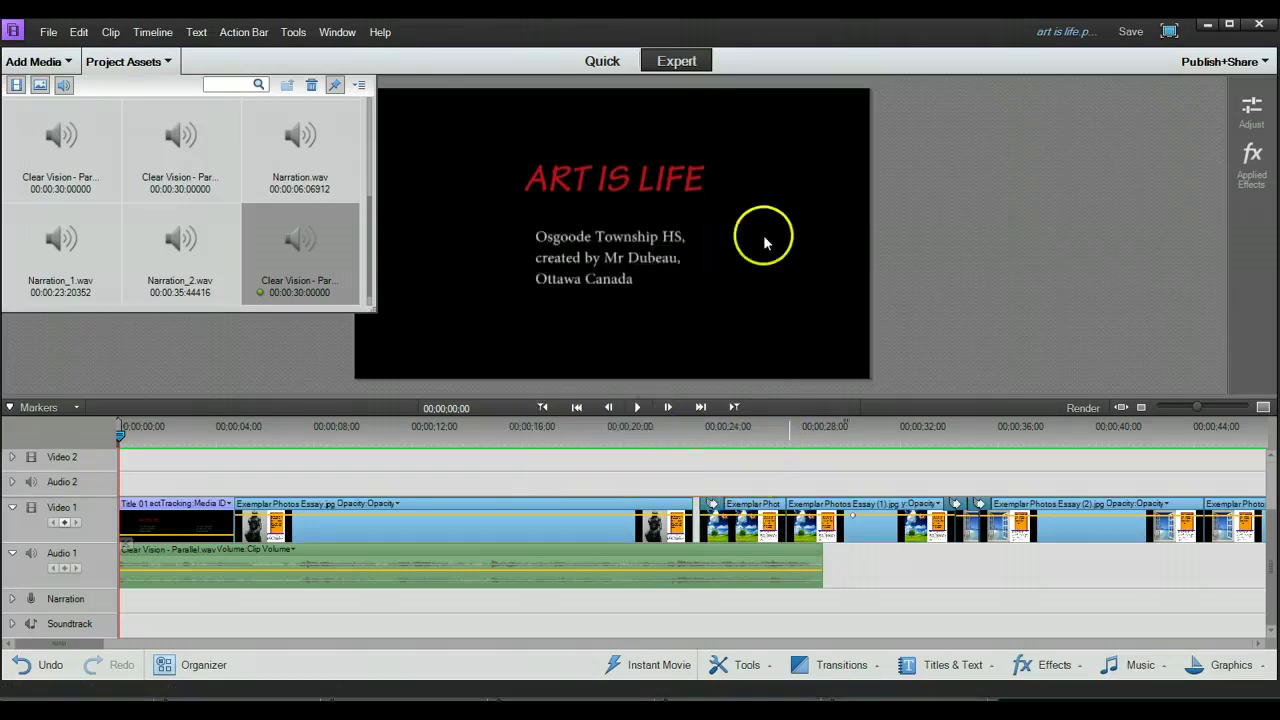
click(640, 572)
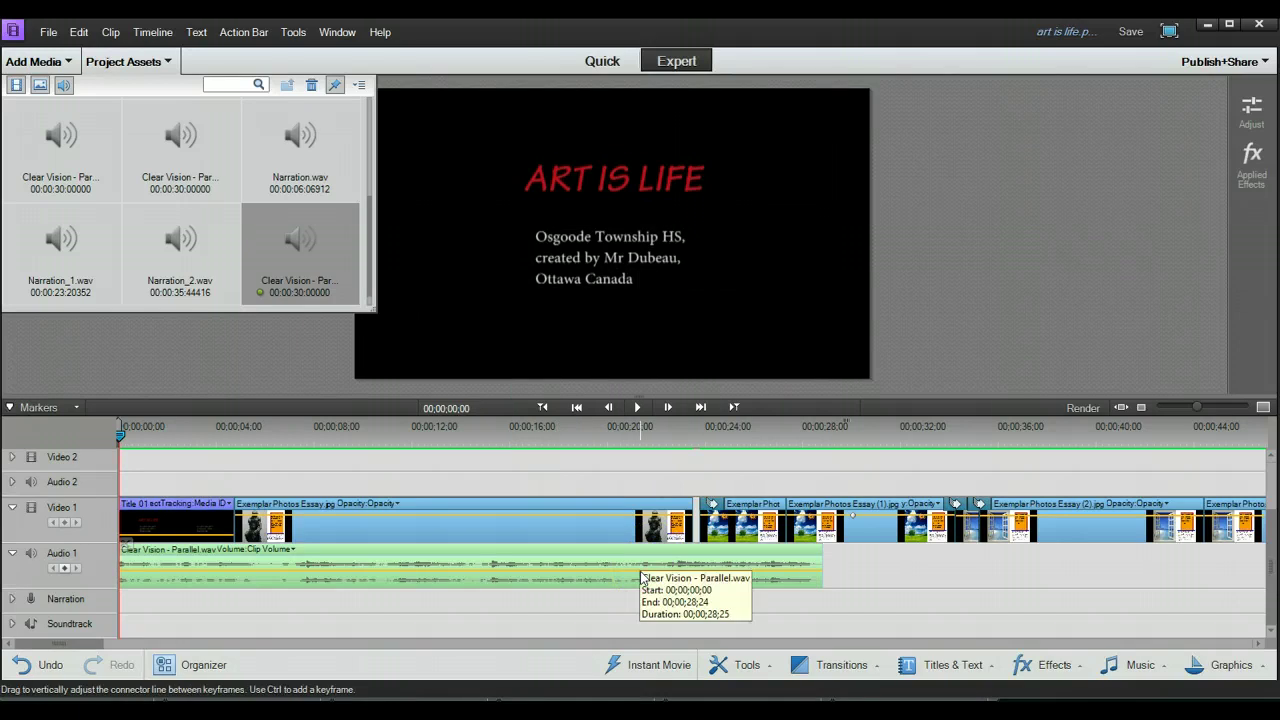
key(End)
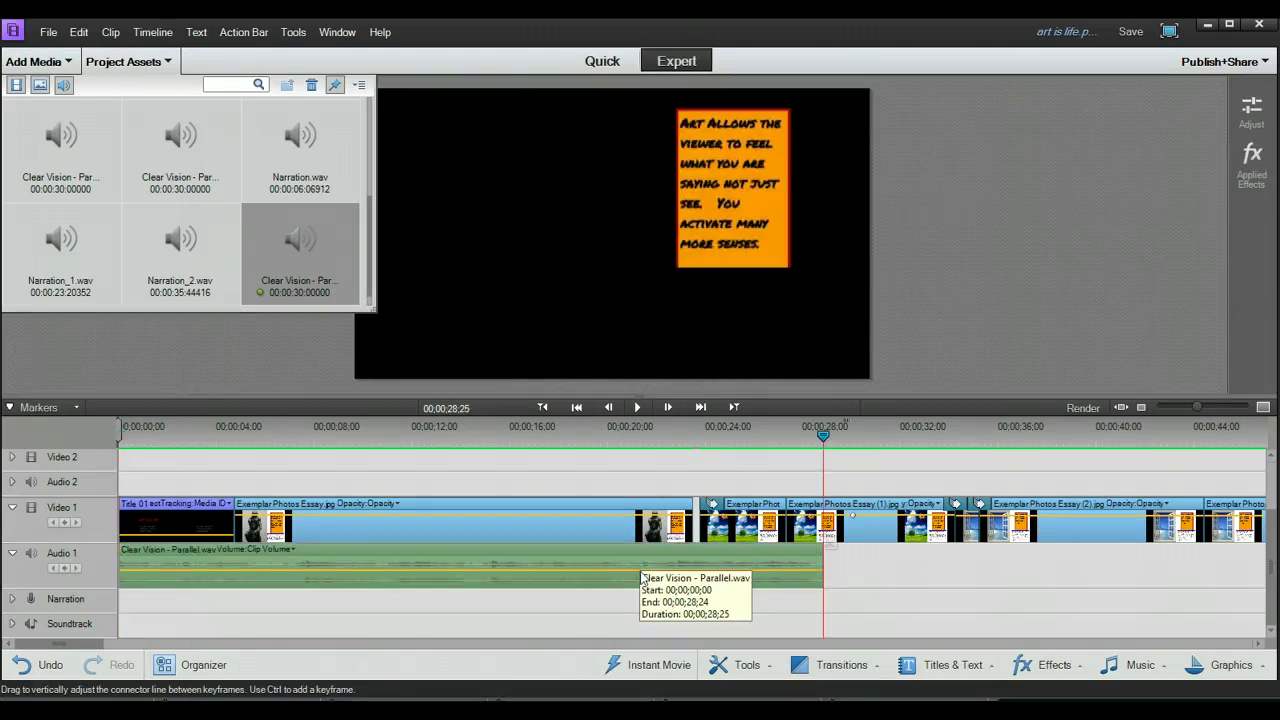
drag(634, 560, 1250, 550)
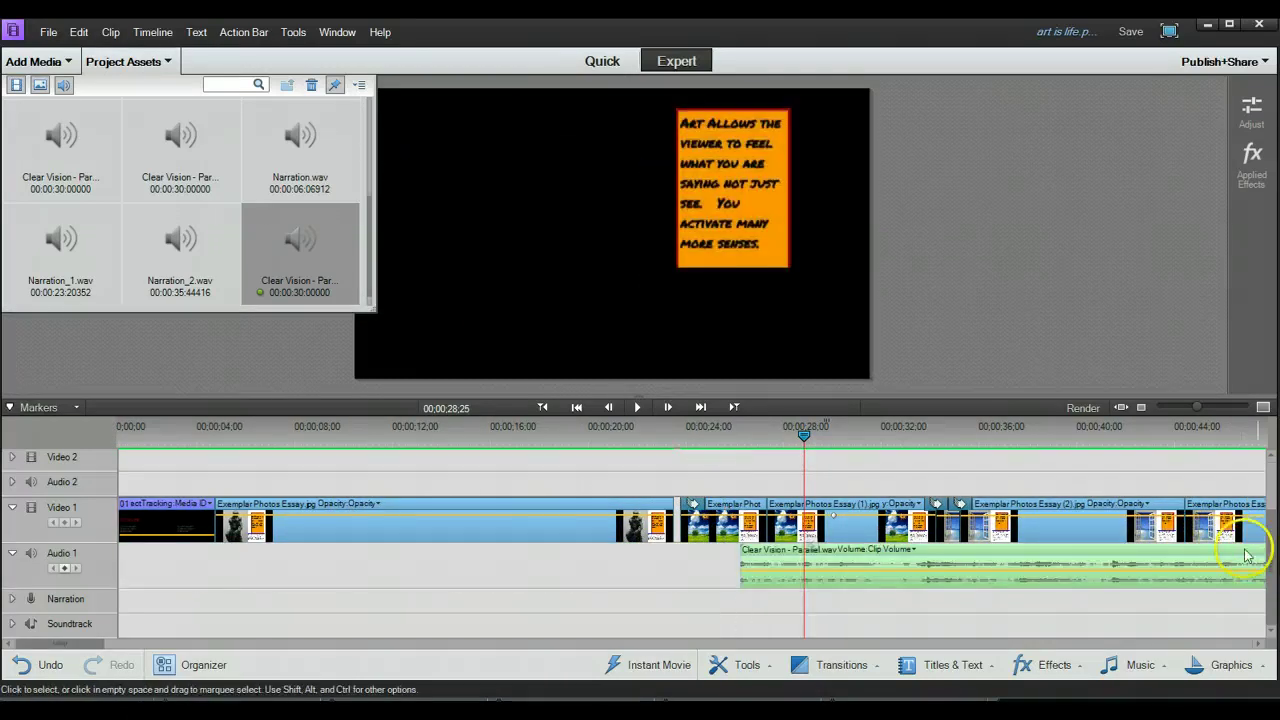
drag(975, 552, 514, 548)
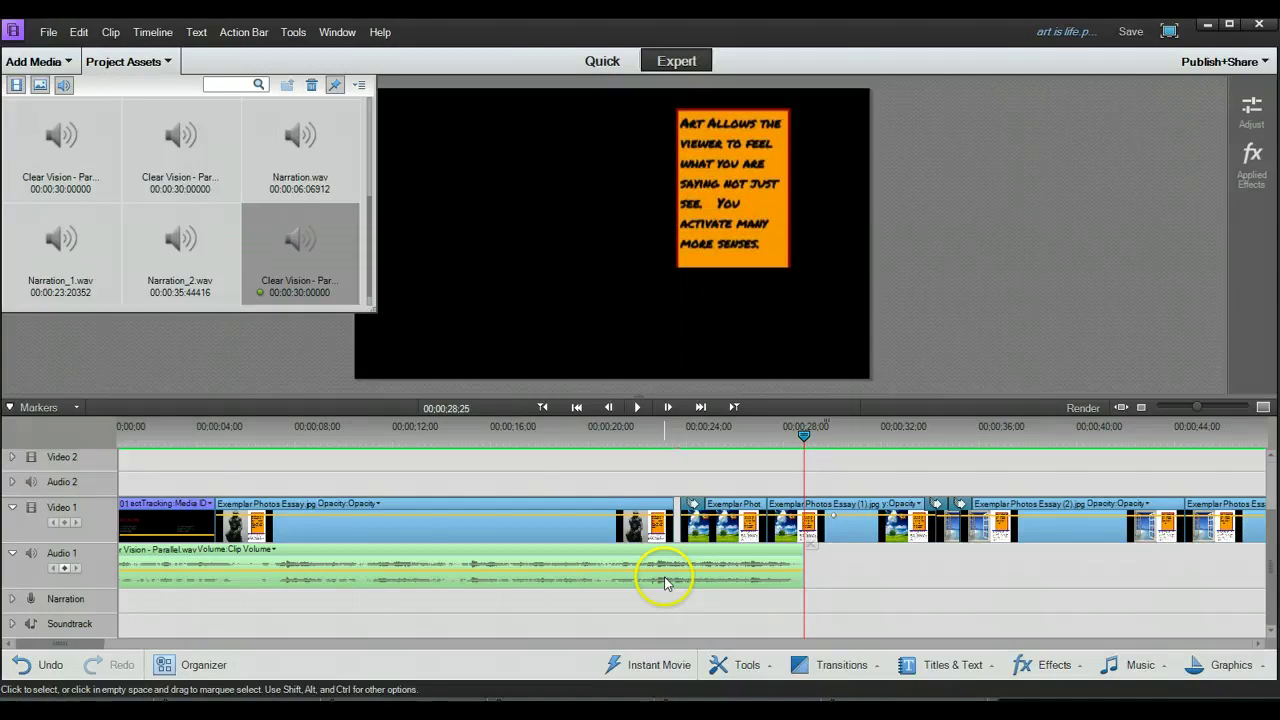
Put the playhead at 00;00;29;18 and paste a second copy of the music there.
double_click(742, 575)
click(764, 228)
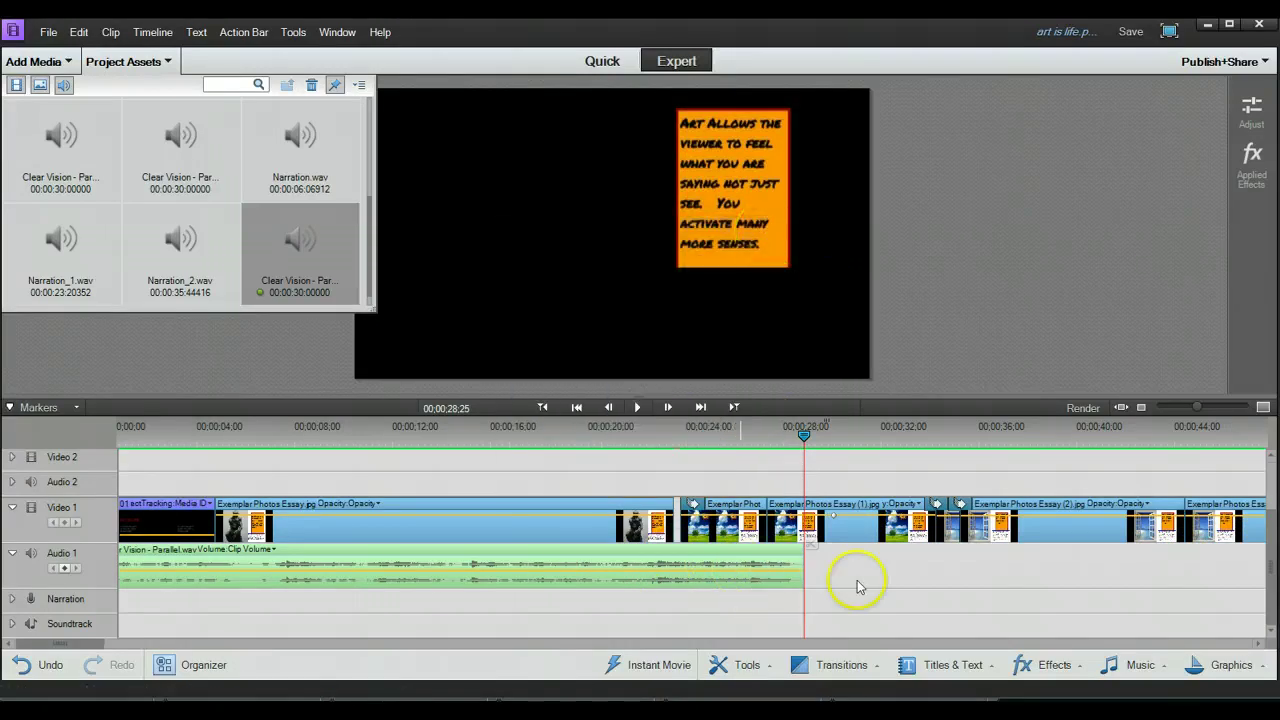
click(854, 578)
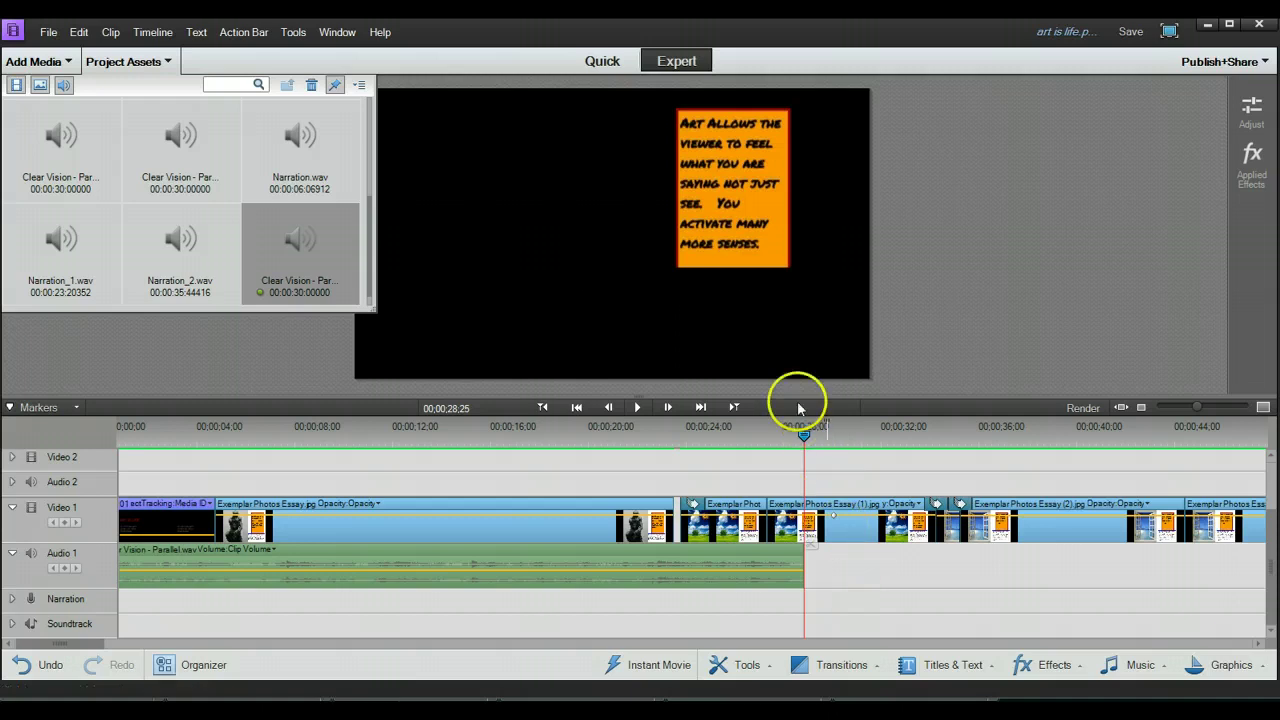
drag(806, 436, 822, 436)
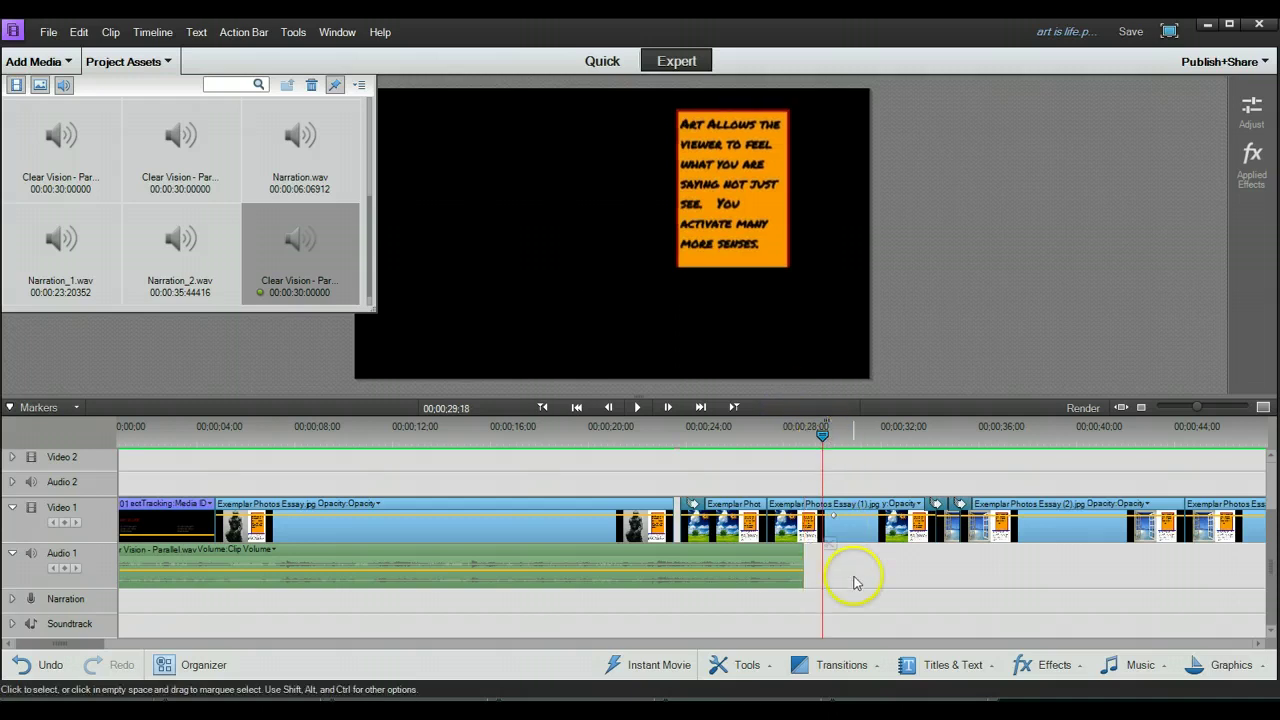
key(End)
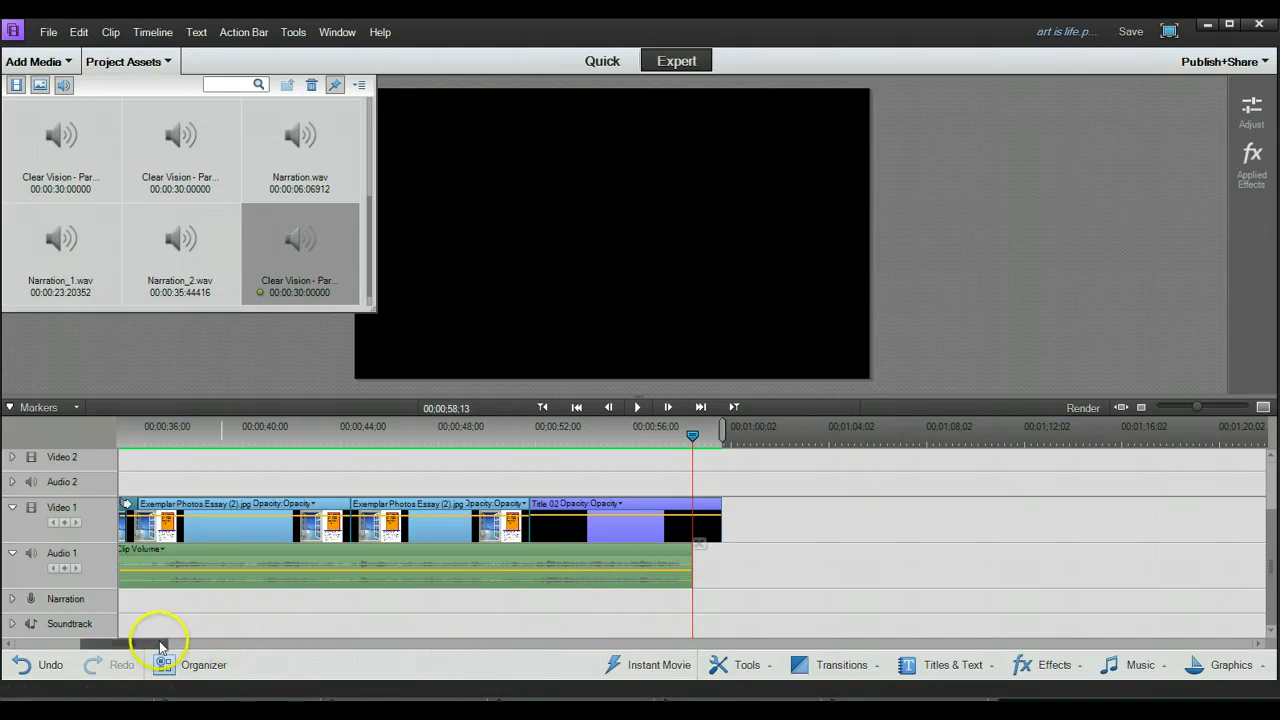
Slide the second music clip left so it butts against the first clip.
drag(163, 643, 123, 650)
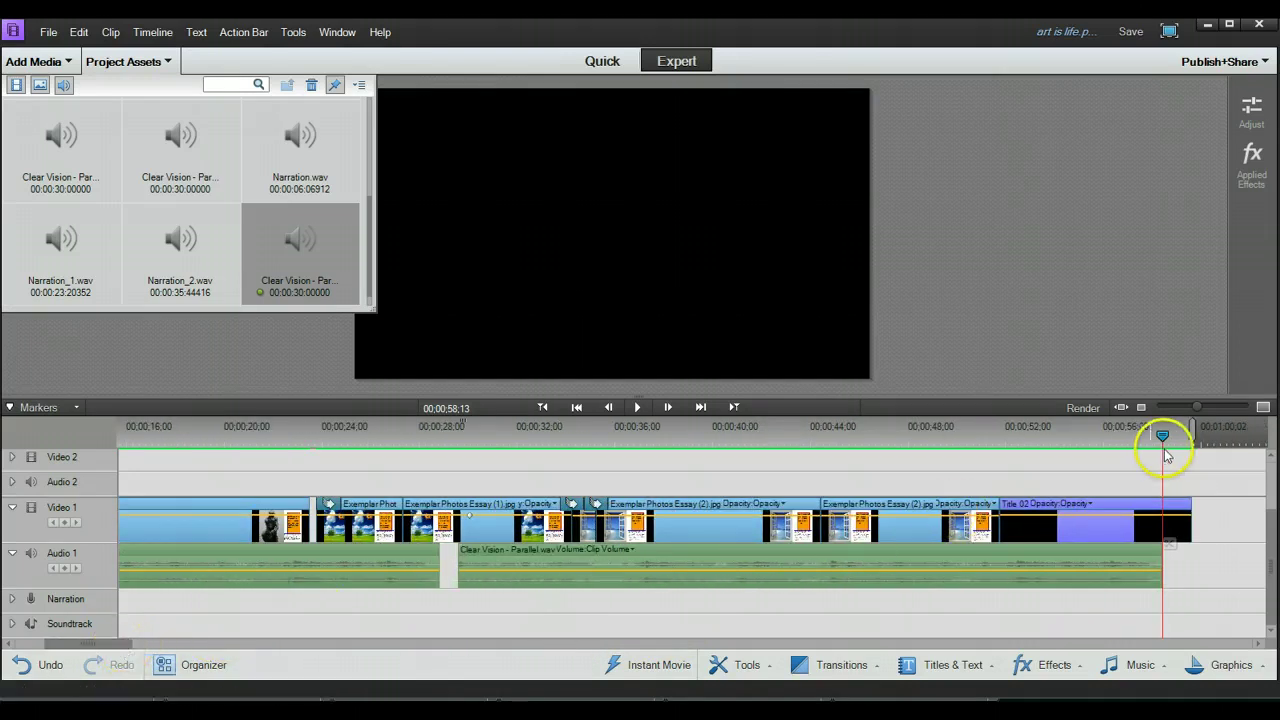
click(1195, 409)
click(1195, 409)
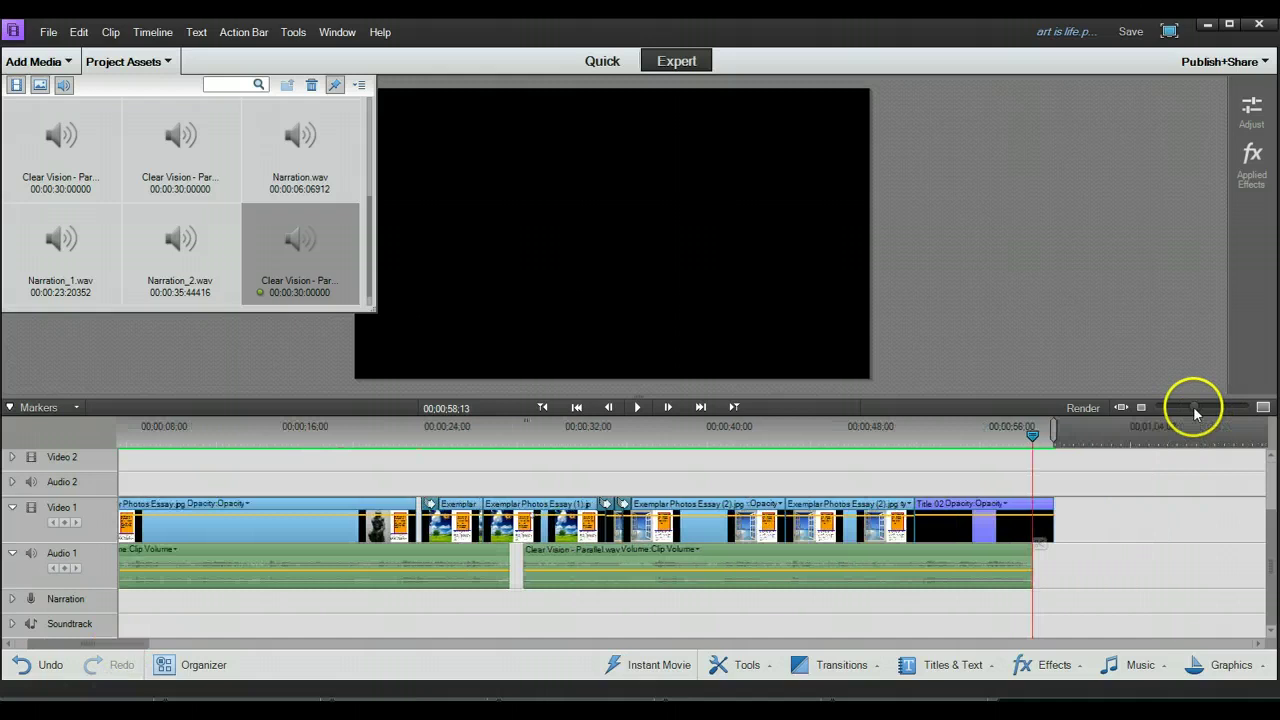
mouse_move(711, 546)
mouse_down()
mouse_move(700, 558)
mouse_move(709, 551)
mouse_up()
double_click(818, 568)
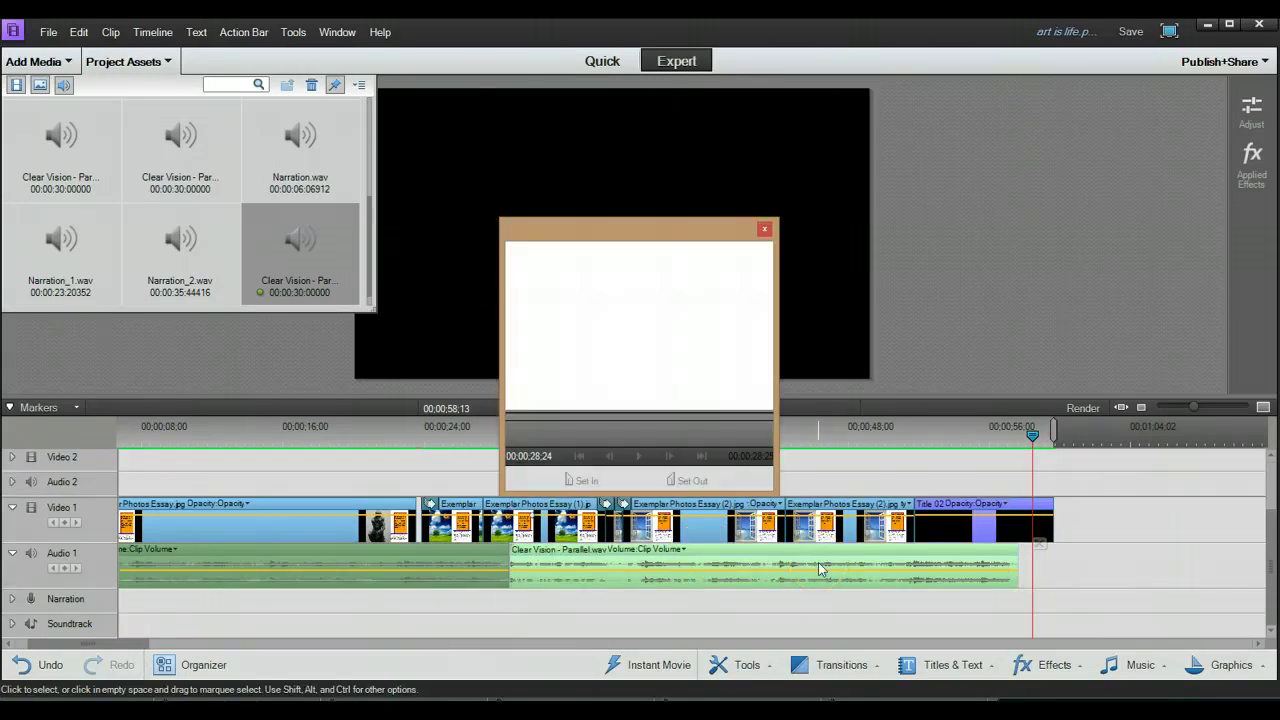
click(763, 229)
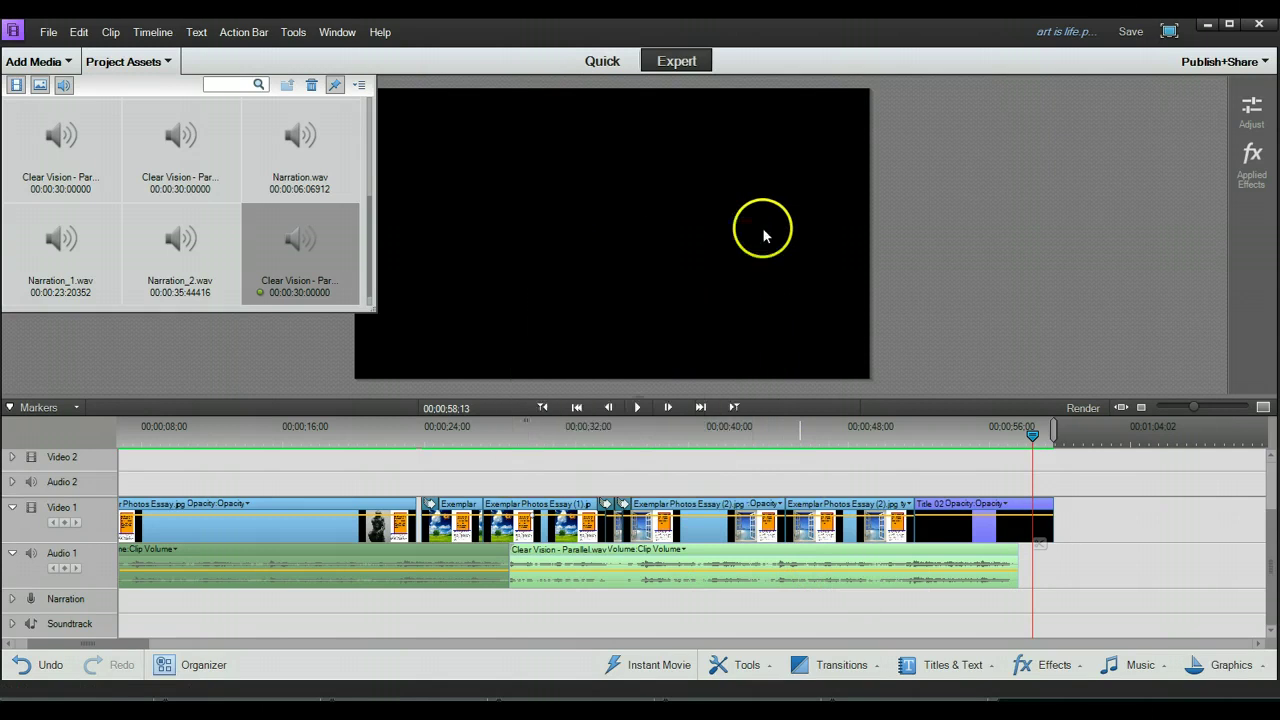
Time-stretch the second music clip to 93.8% speed so it ends with Title 02.
right_click(757, 563)
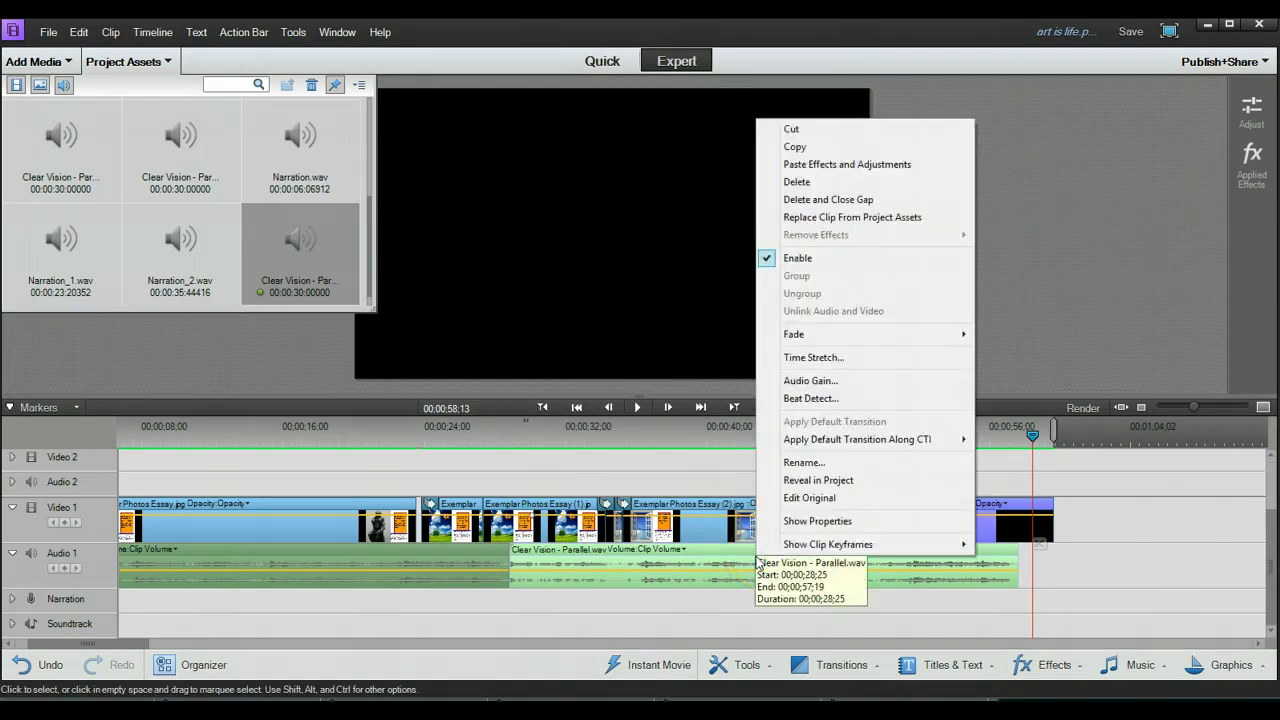
click(826, 357)
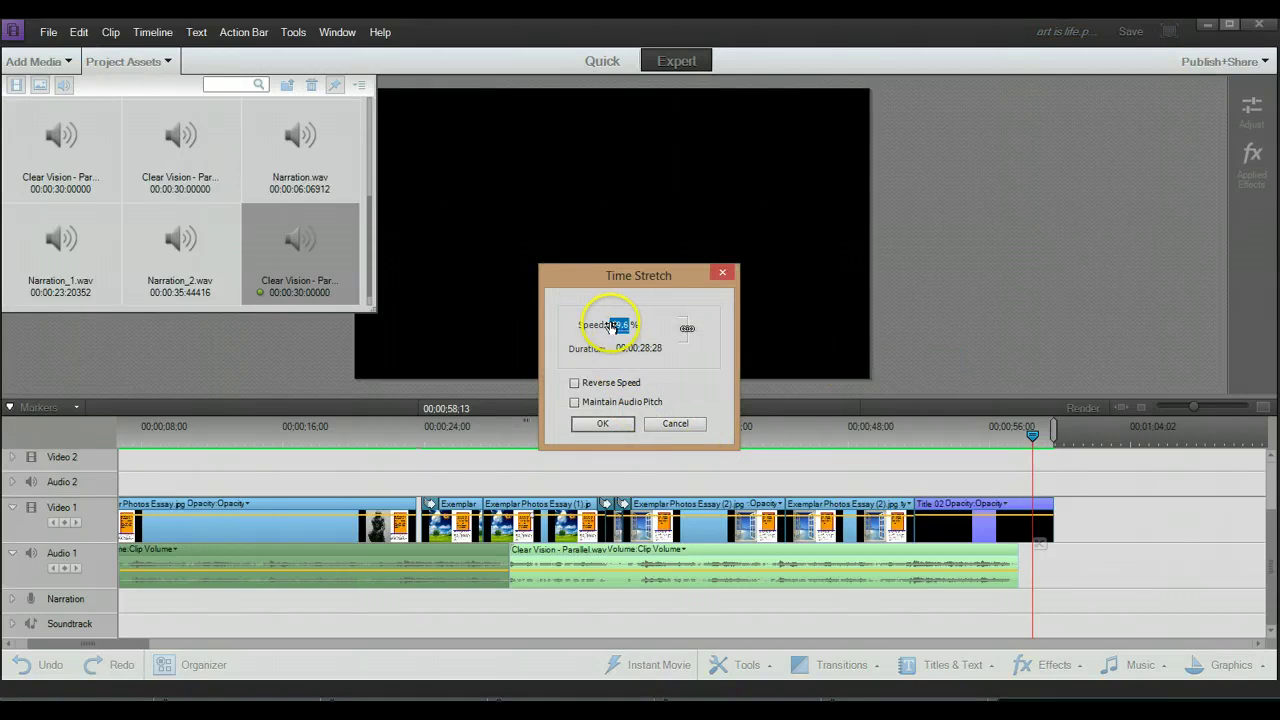
drag(605, 325, 579, 331)
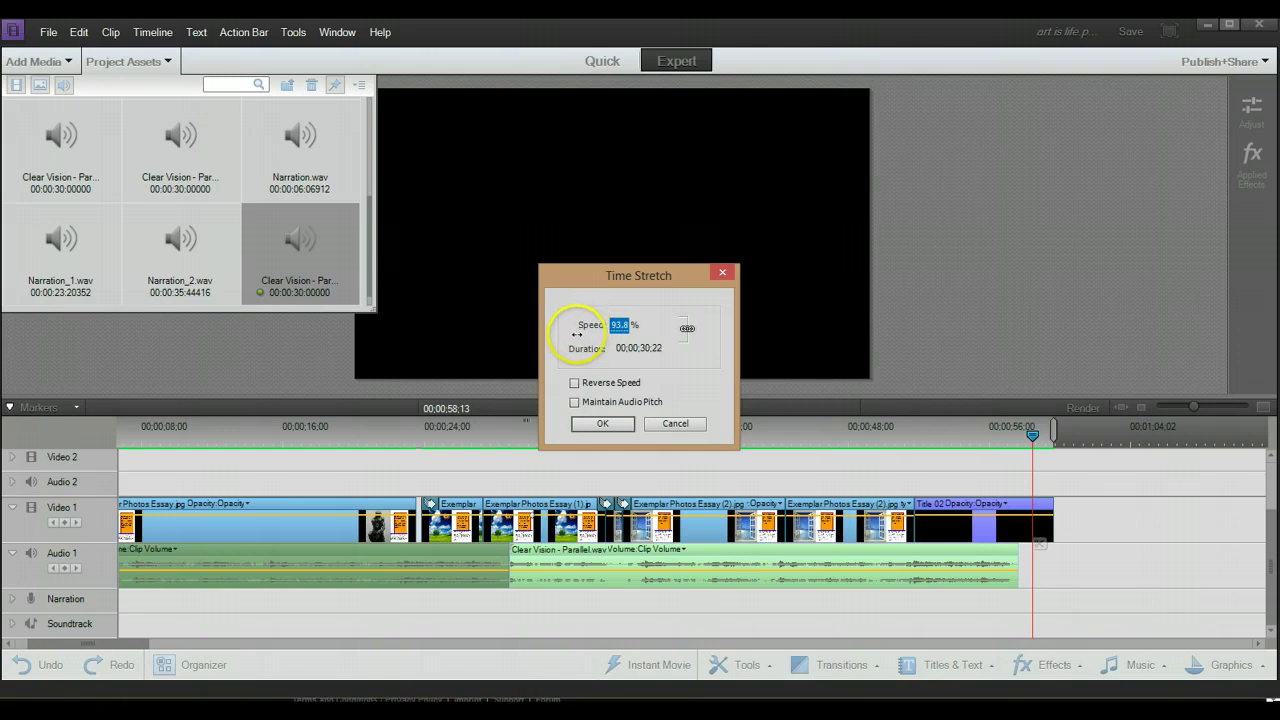
click(599, 422)
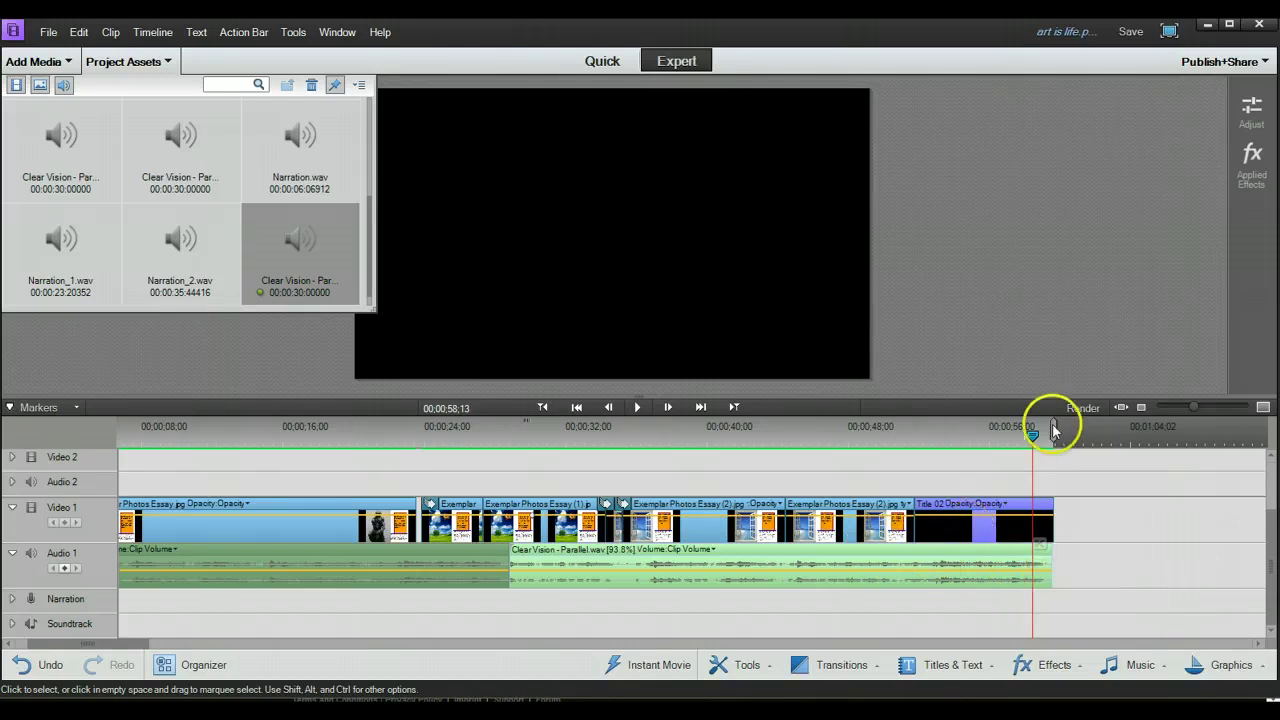
drag(1033, 437, 251, 437)
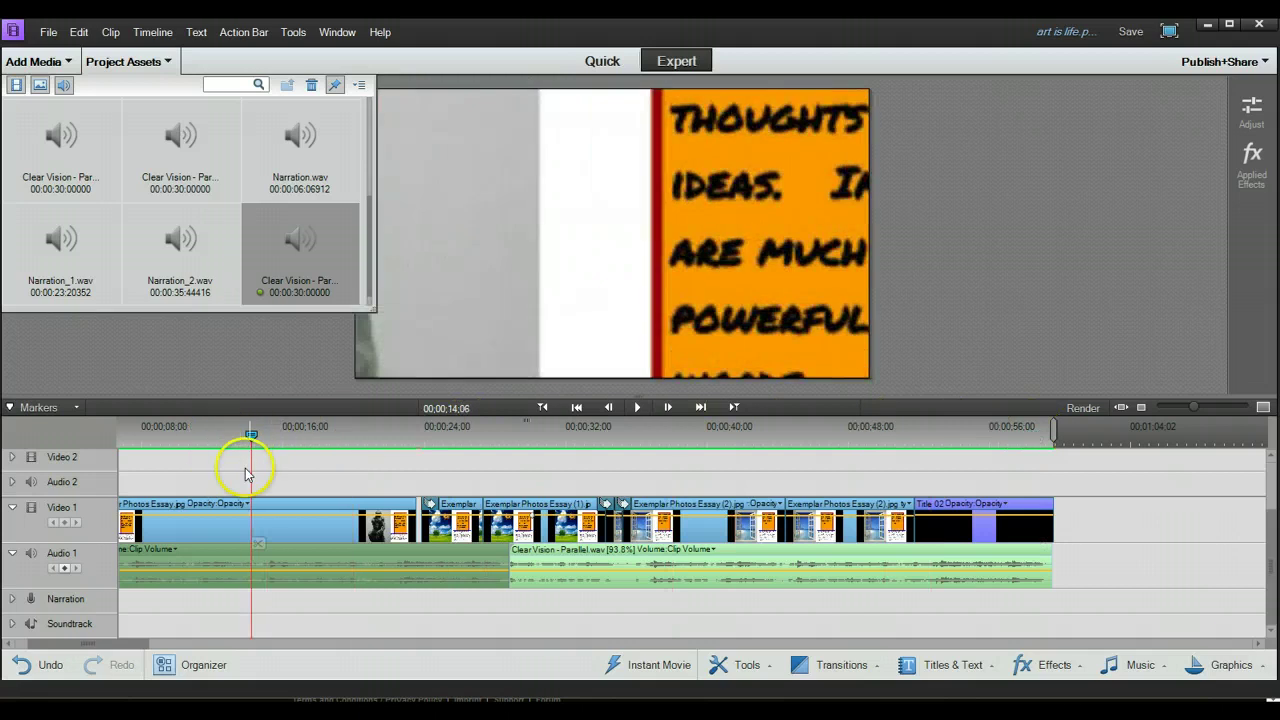
Hide Project Assets, play part of the slideshow, pause, and rewind toward the start.
click(165, 61)
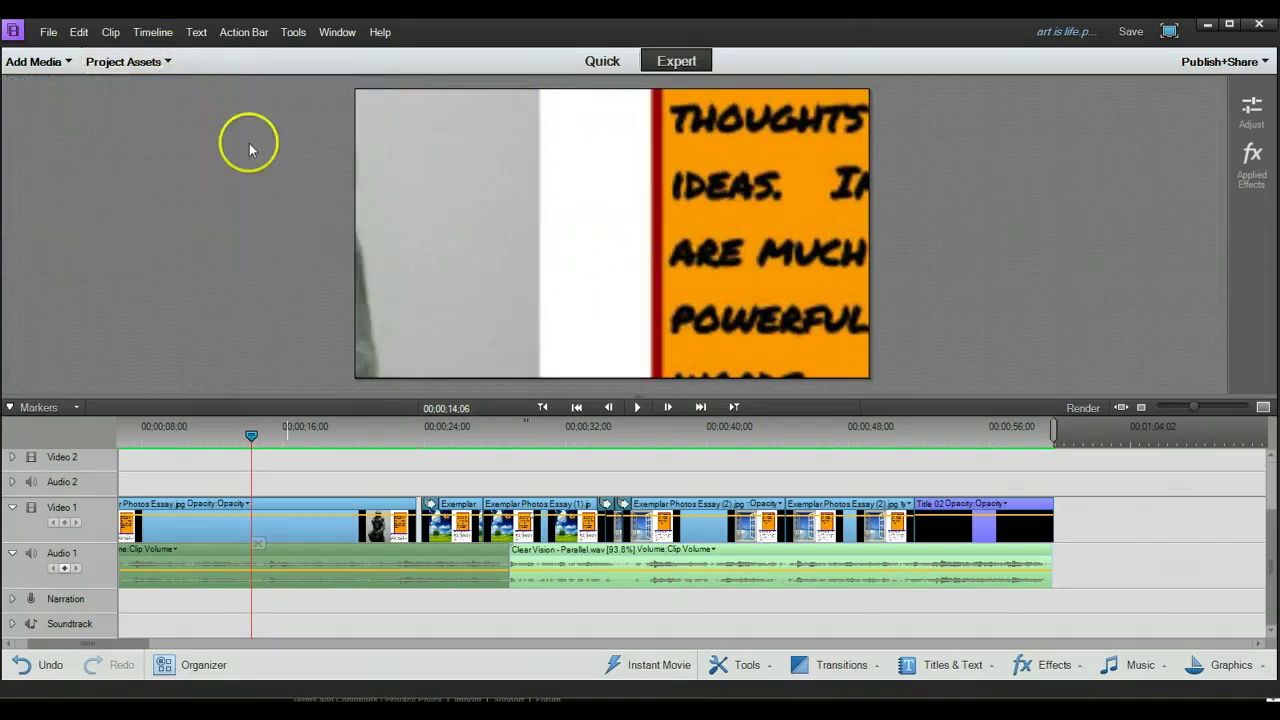
click(638, 407)
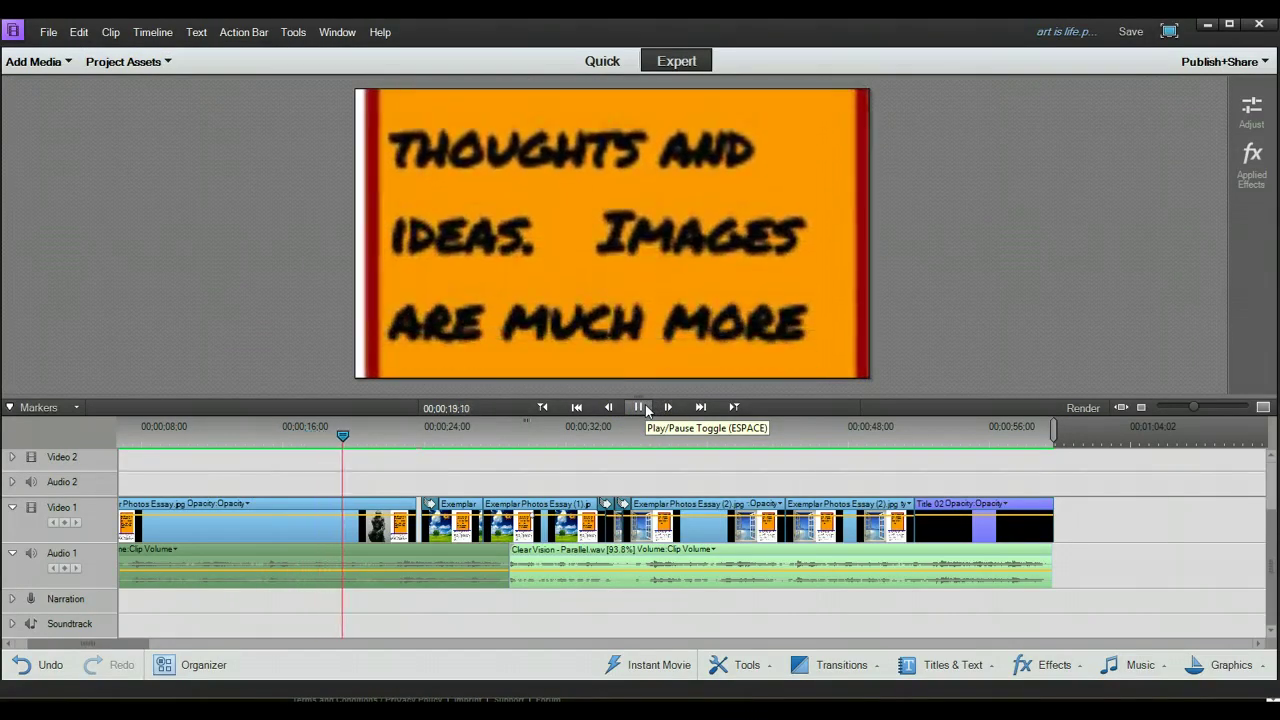
click(645, 408)
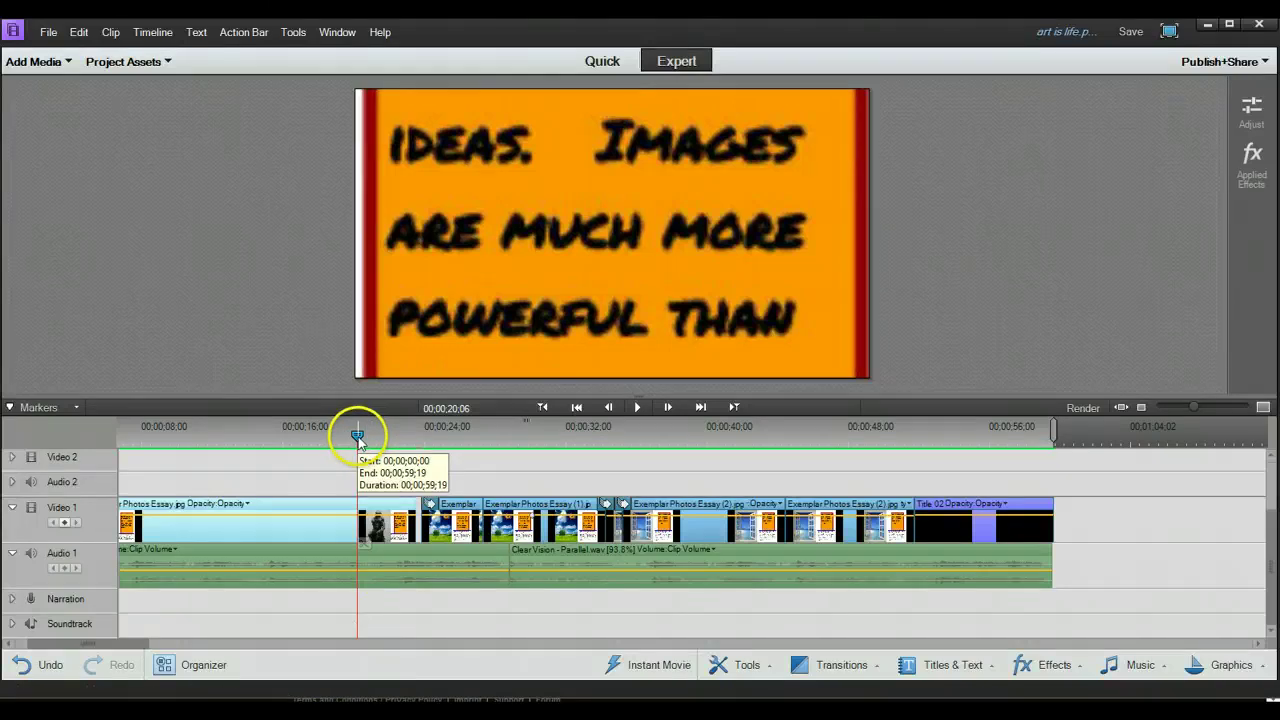
drag(339, 440, 94, 457)
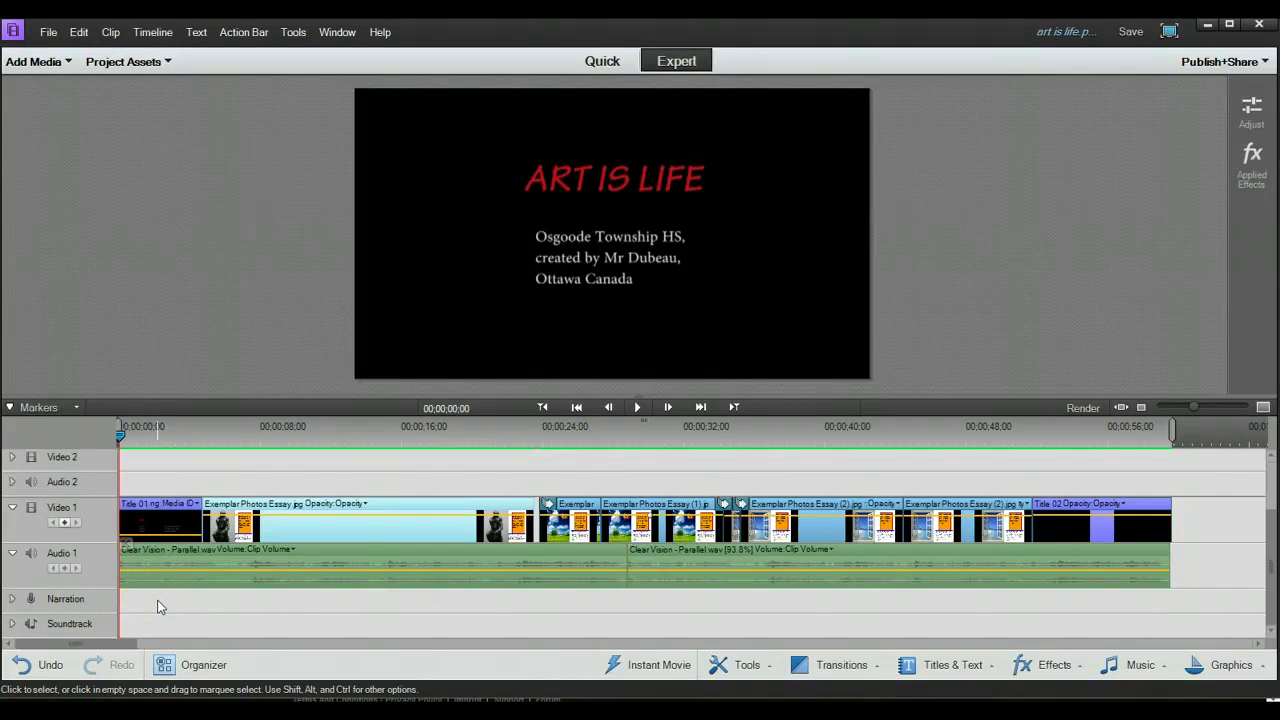
click(79, 32)
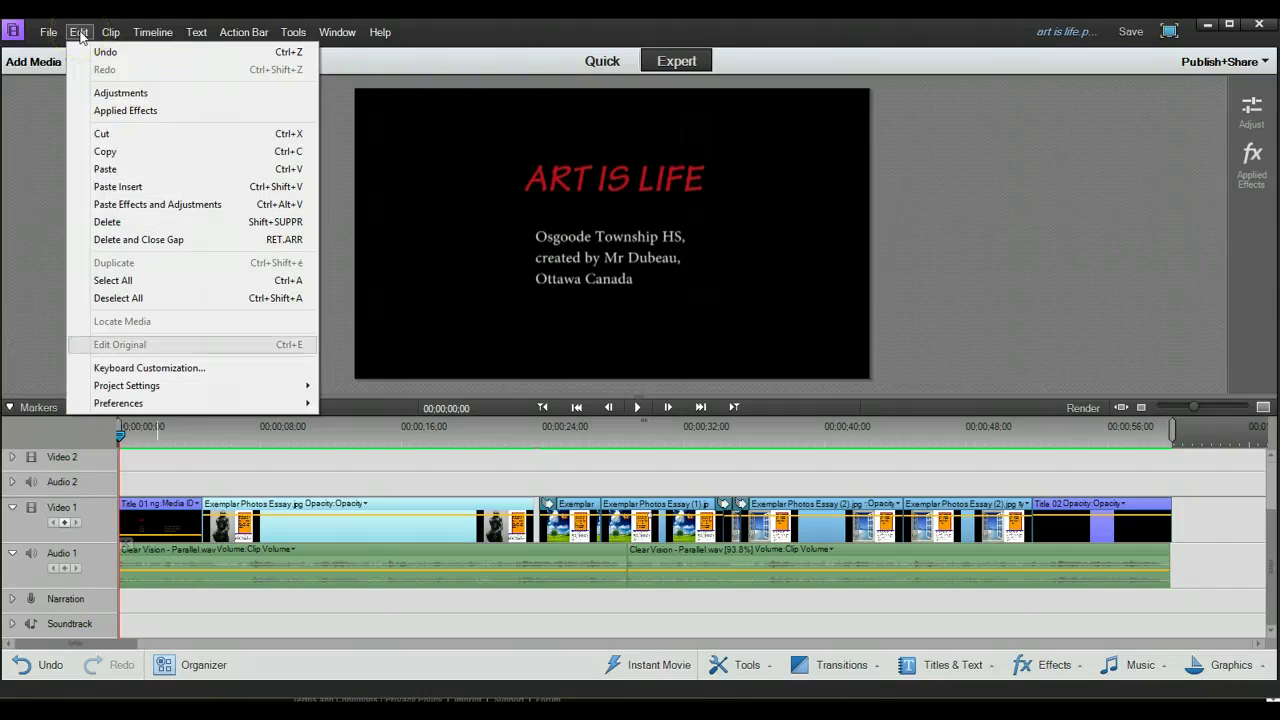
click(130, 403)
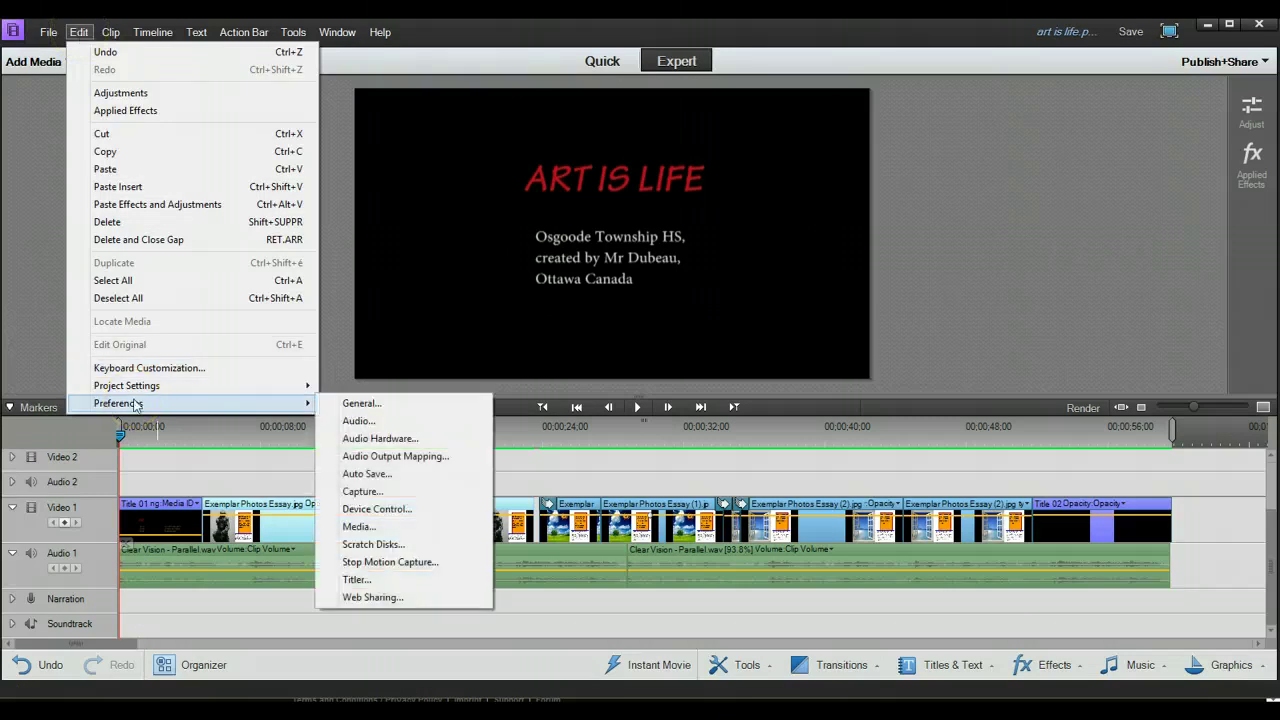
click(345, 437)
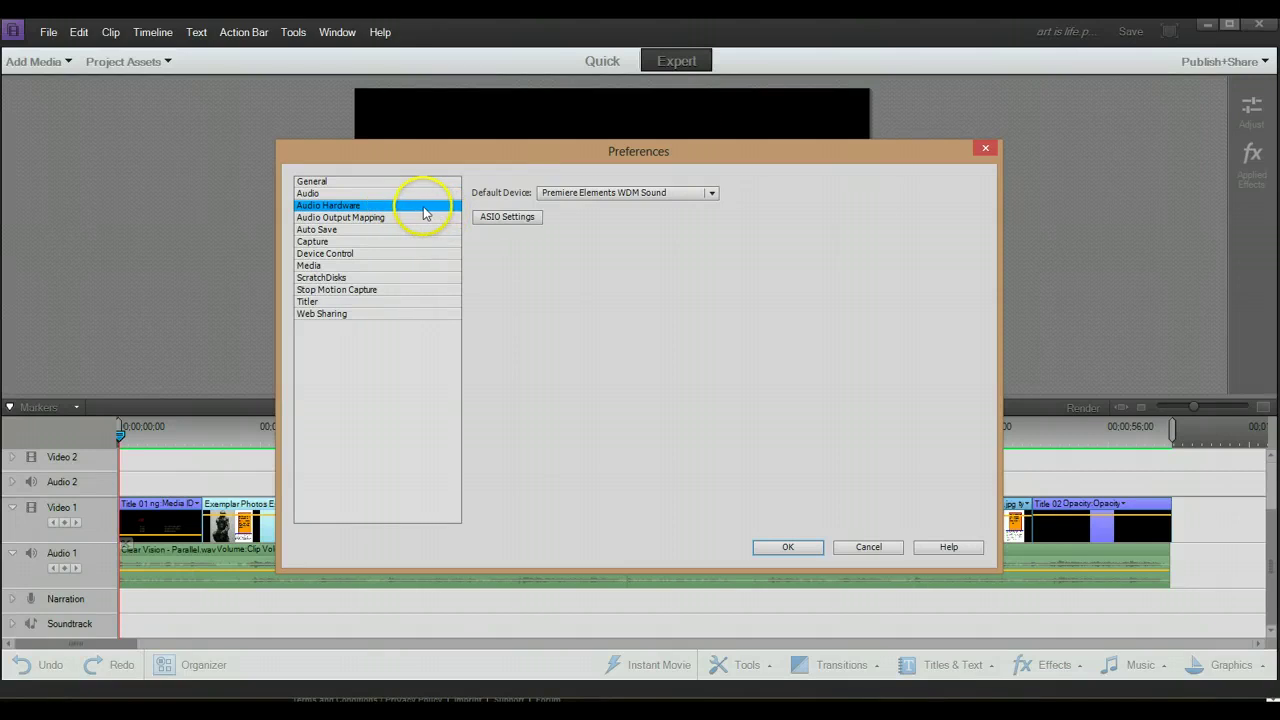
click(503, 219)
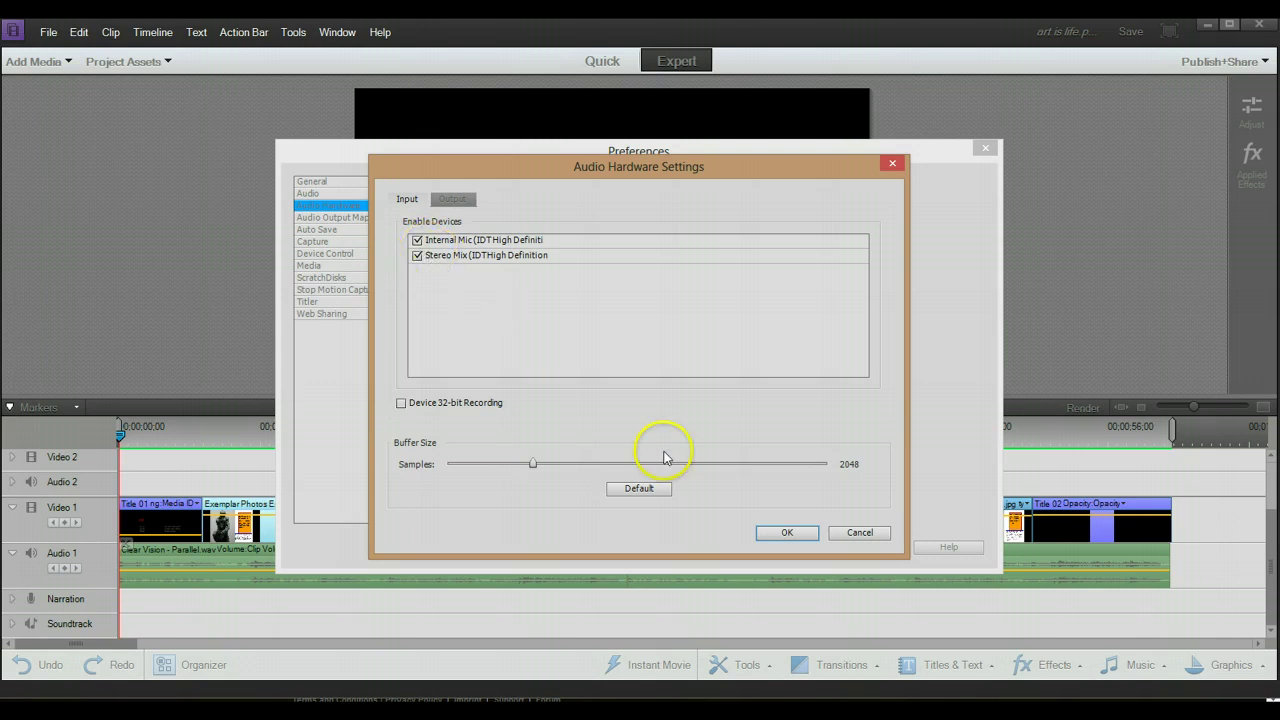
click(776, 535)
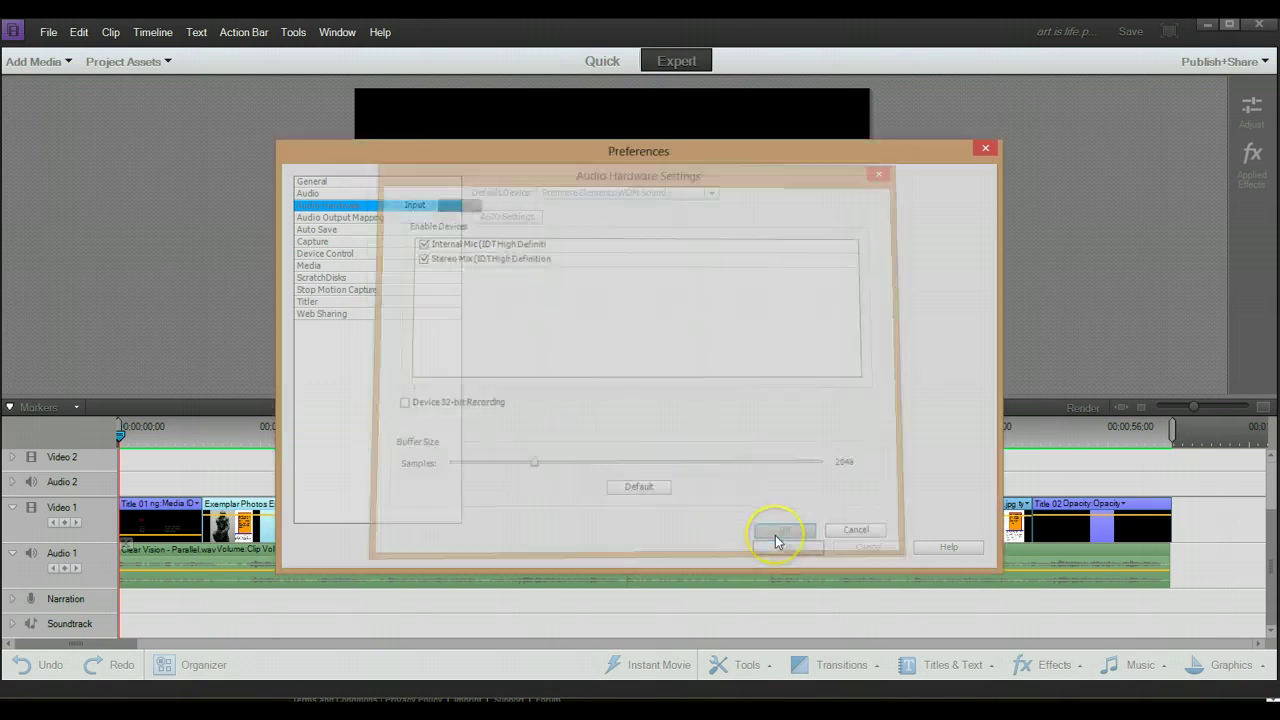
click(985, 148)
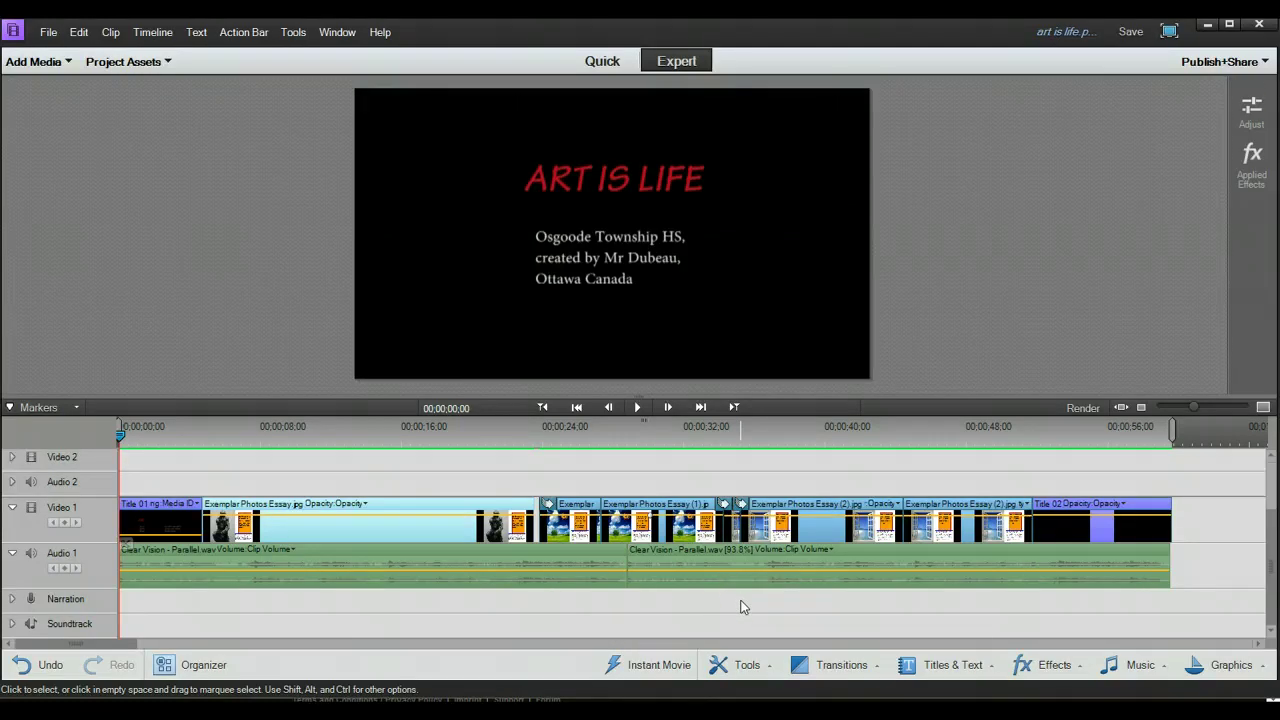
Bring up the Narration recorder from Tools and mute the Windows speakers.
click(766, 662)
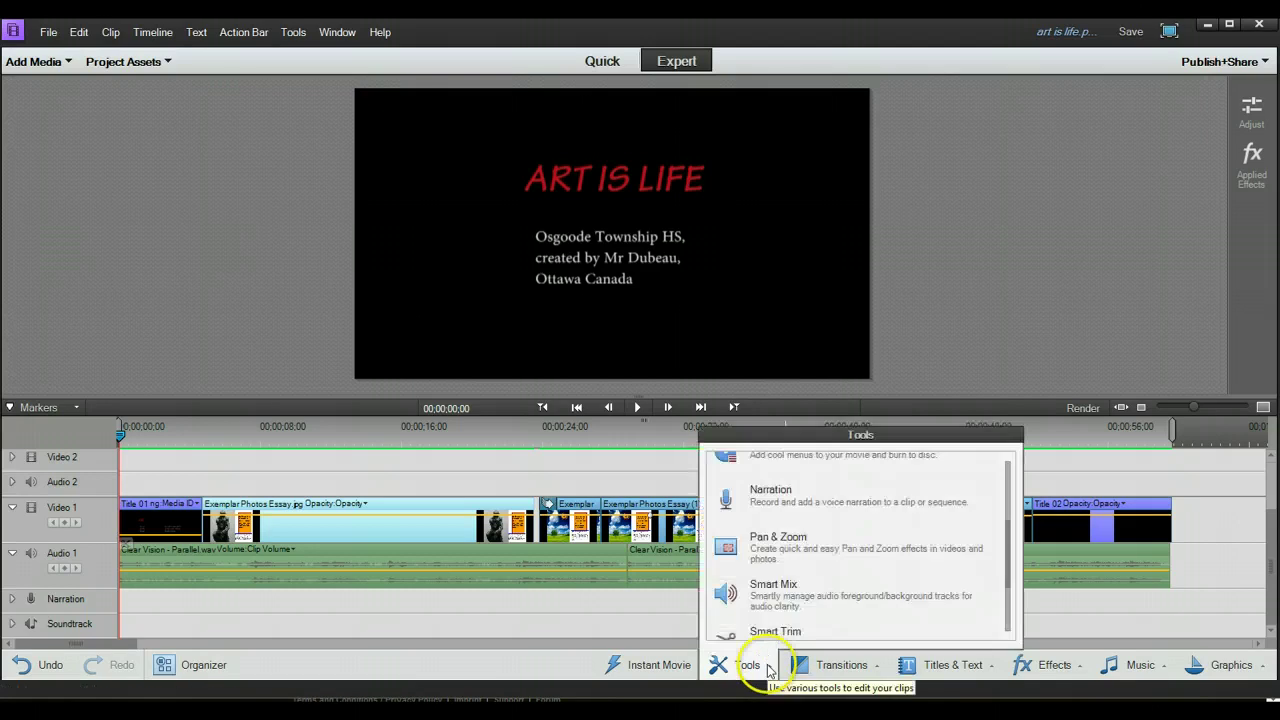
click(810, 509)
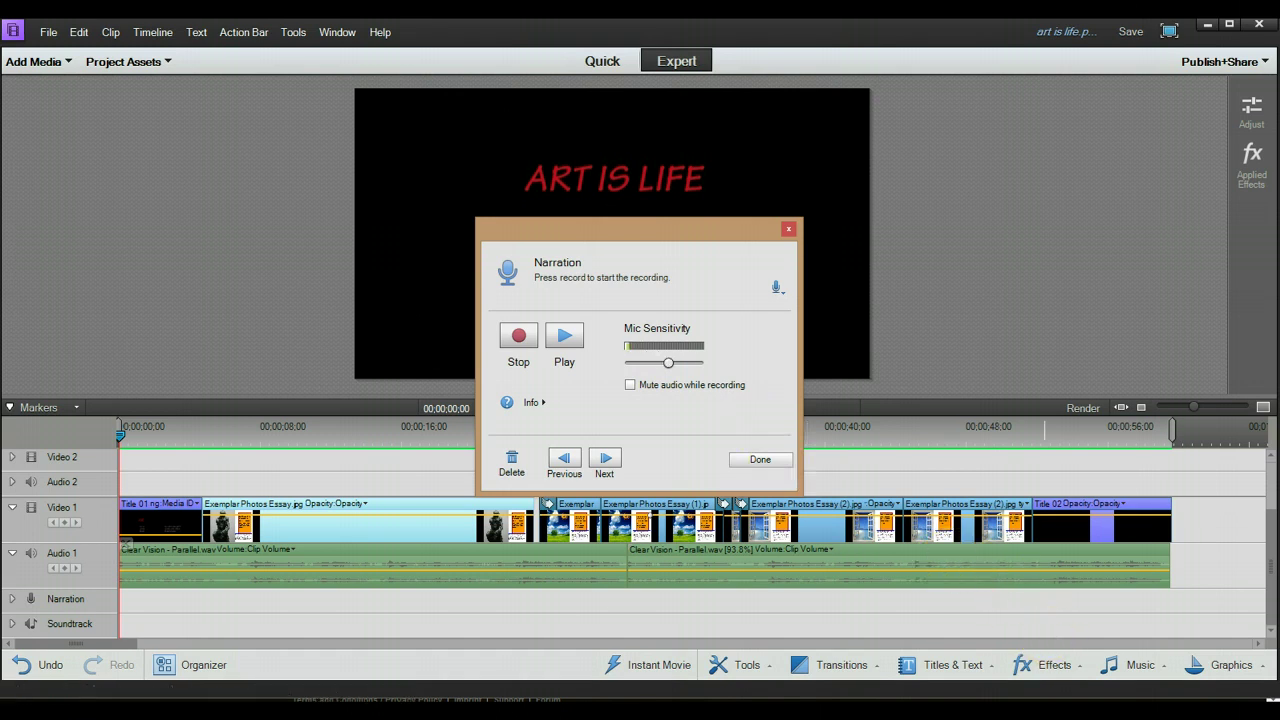
click(1144, 631)
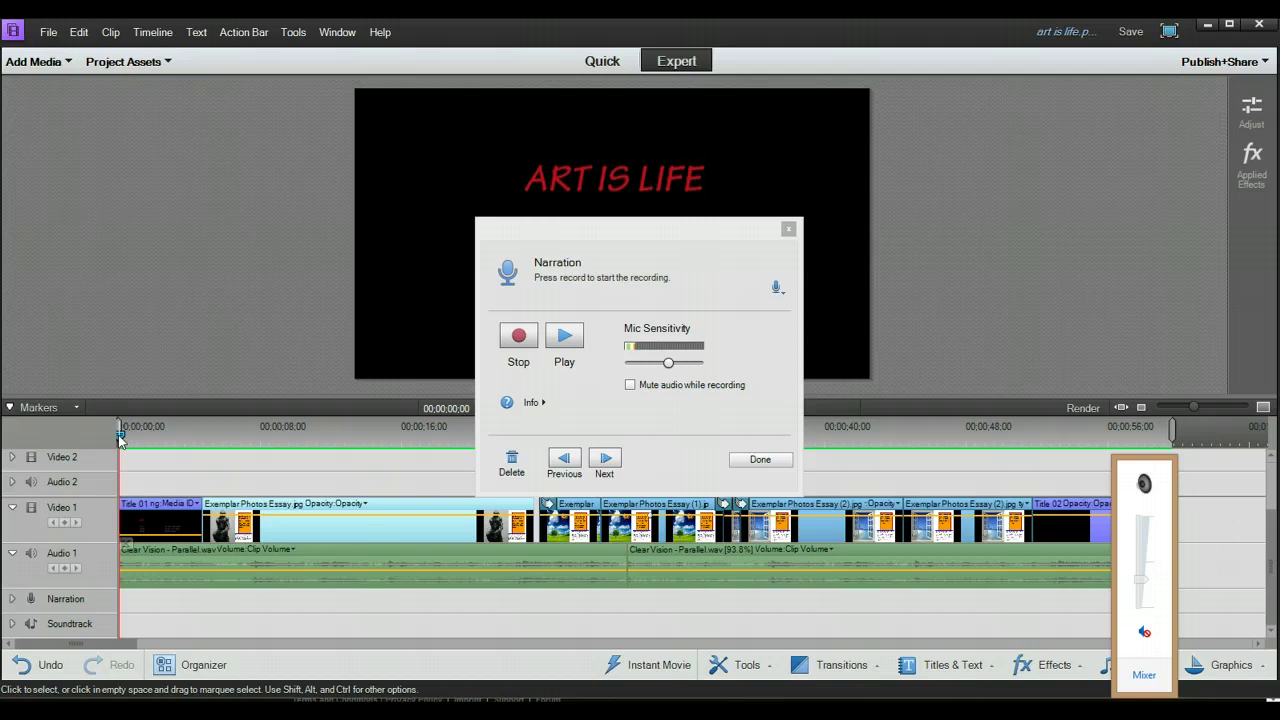
Record a voice-over across the slideshow, moving the recorder aside, then stop recording.
click(521, 338)
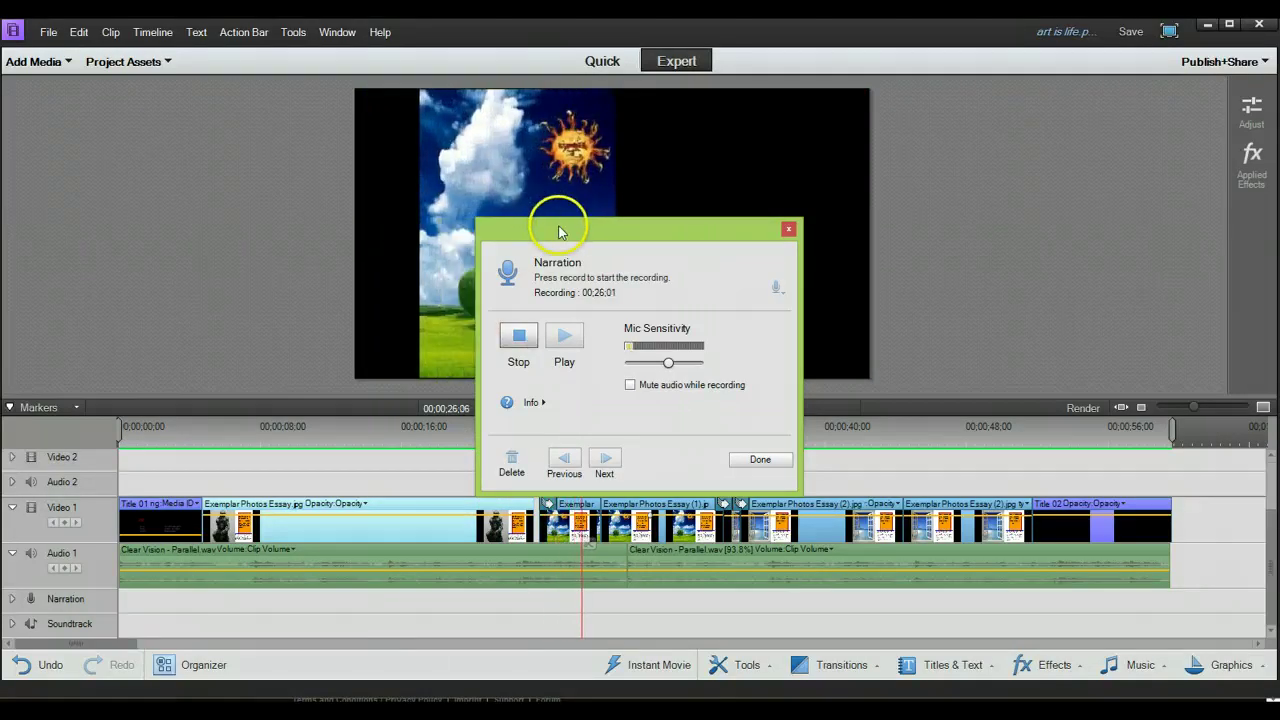
drag(560, 228, 612, 372)
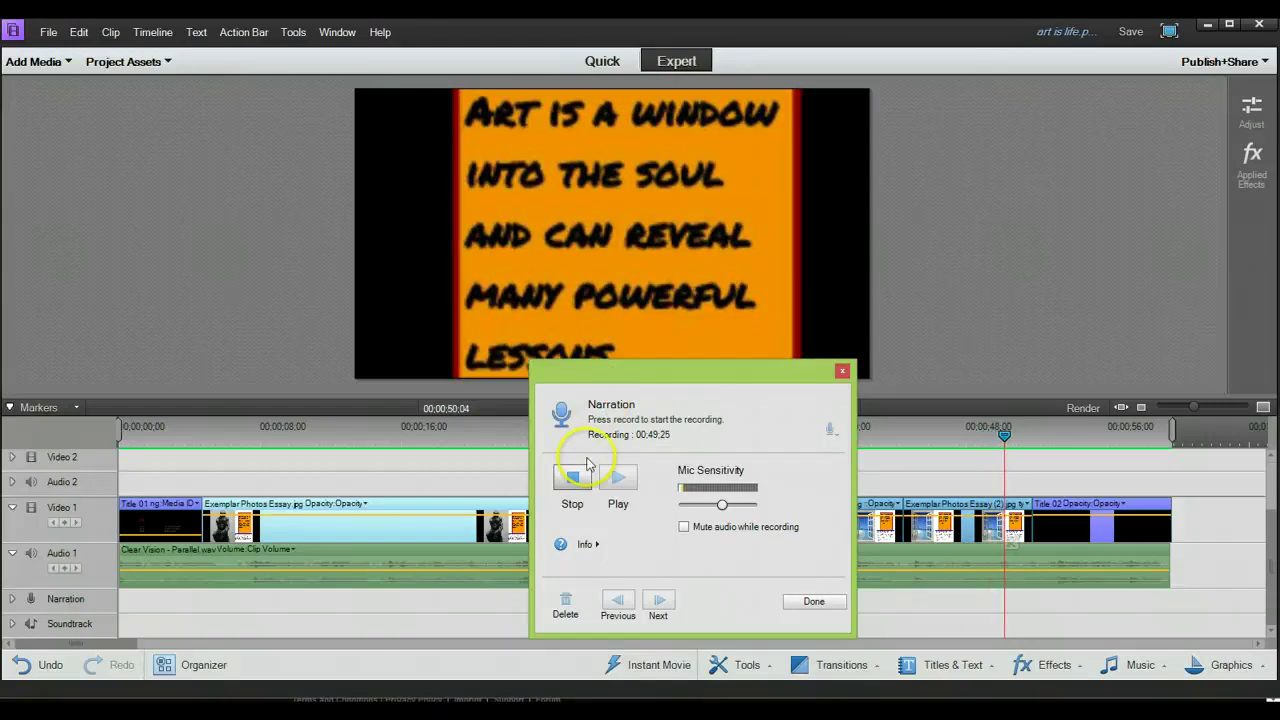
click(578, 486)
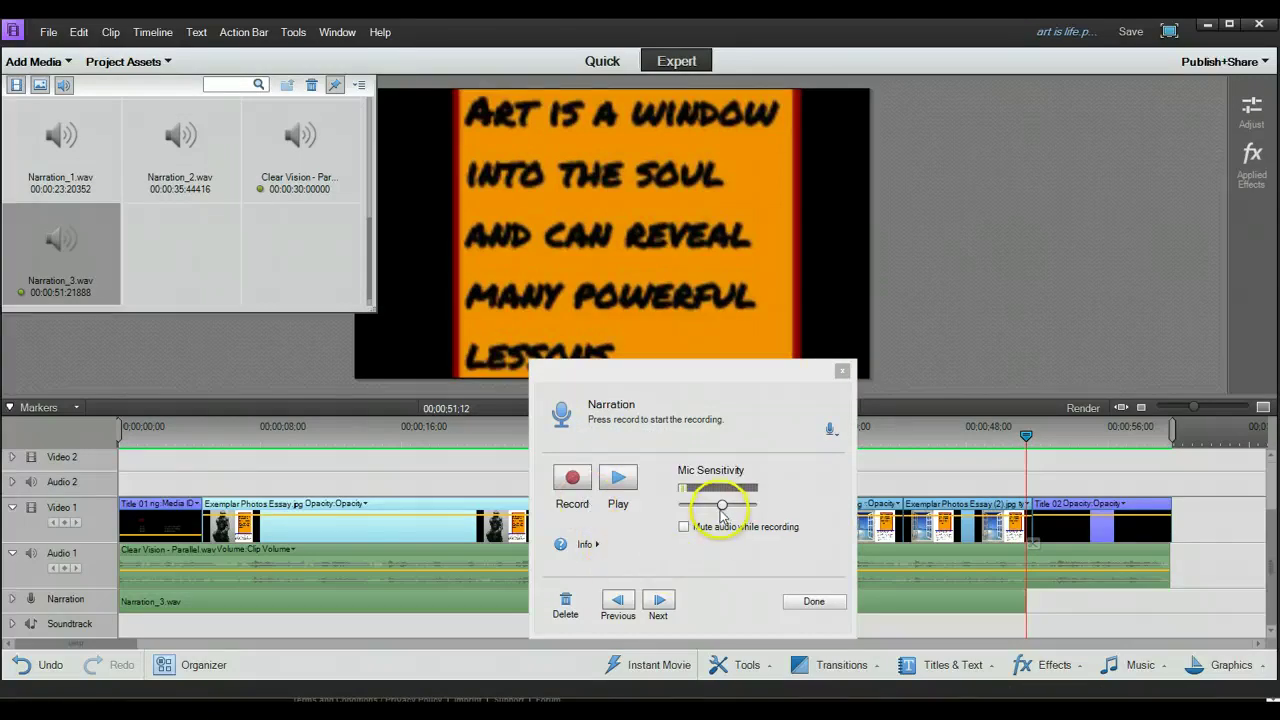
click(843, 372)
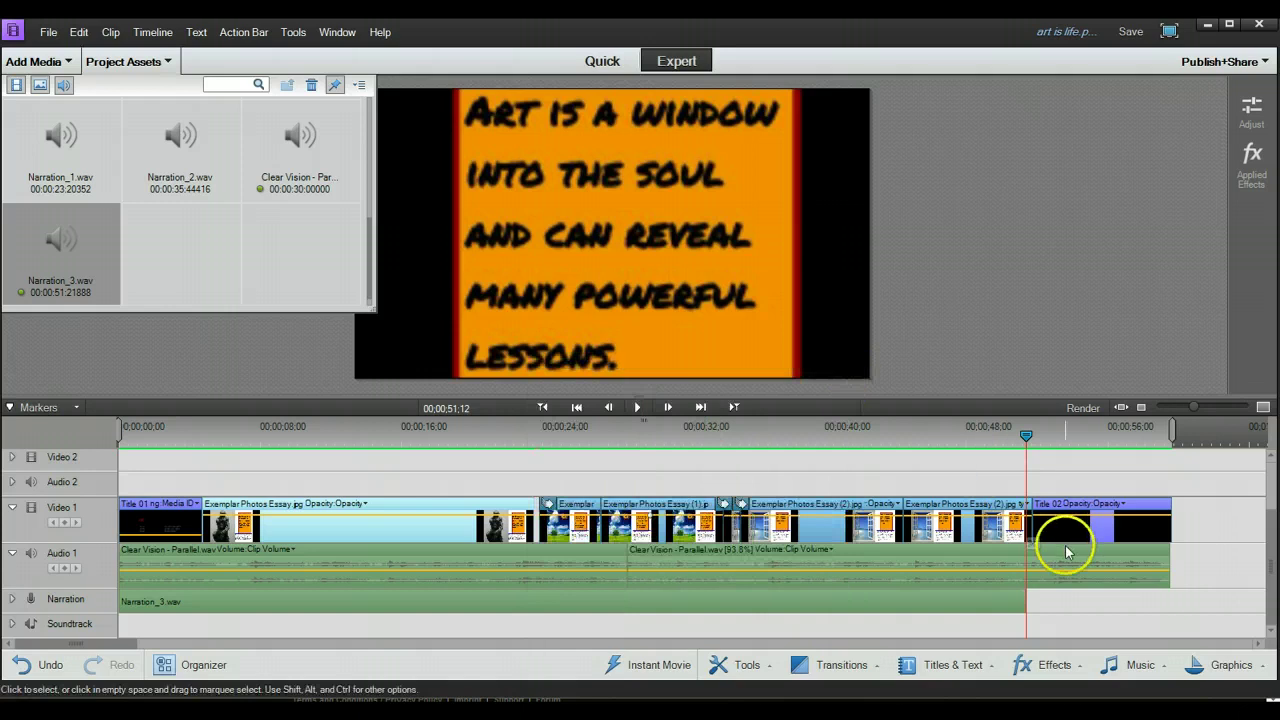
click(1140, 665)
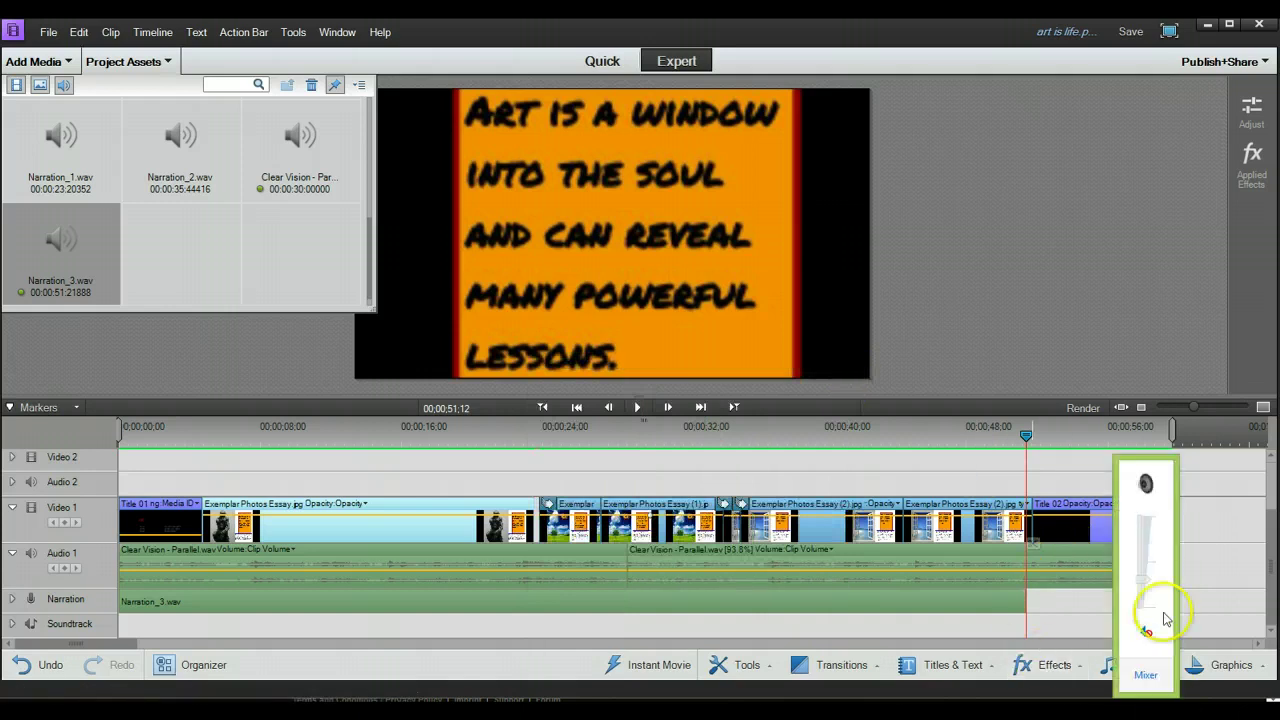
click(1027, 437)
drag(1027, 440, 118, 441)
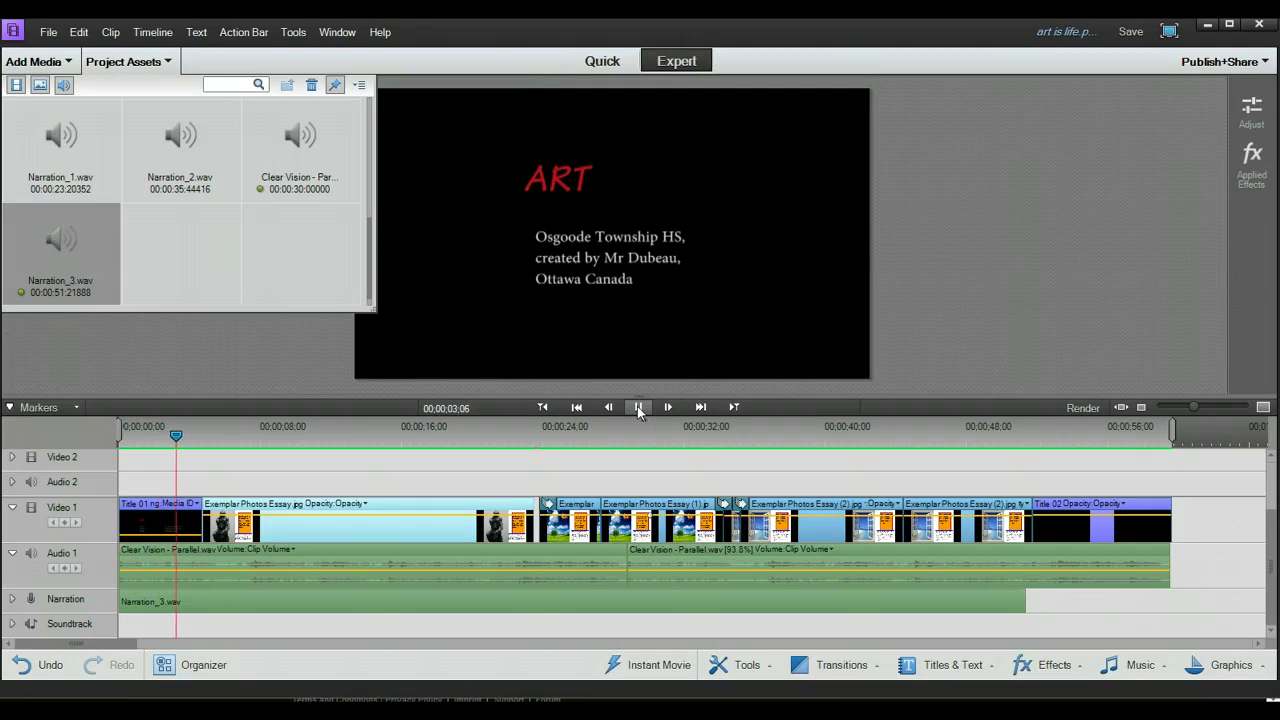
click(638, 408)
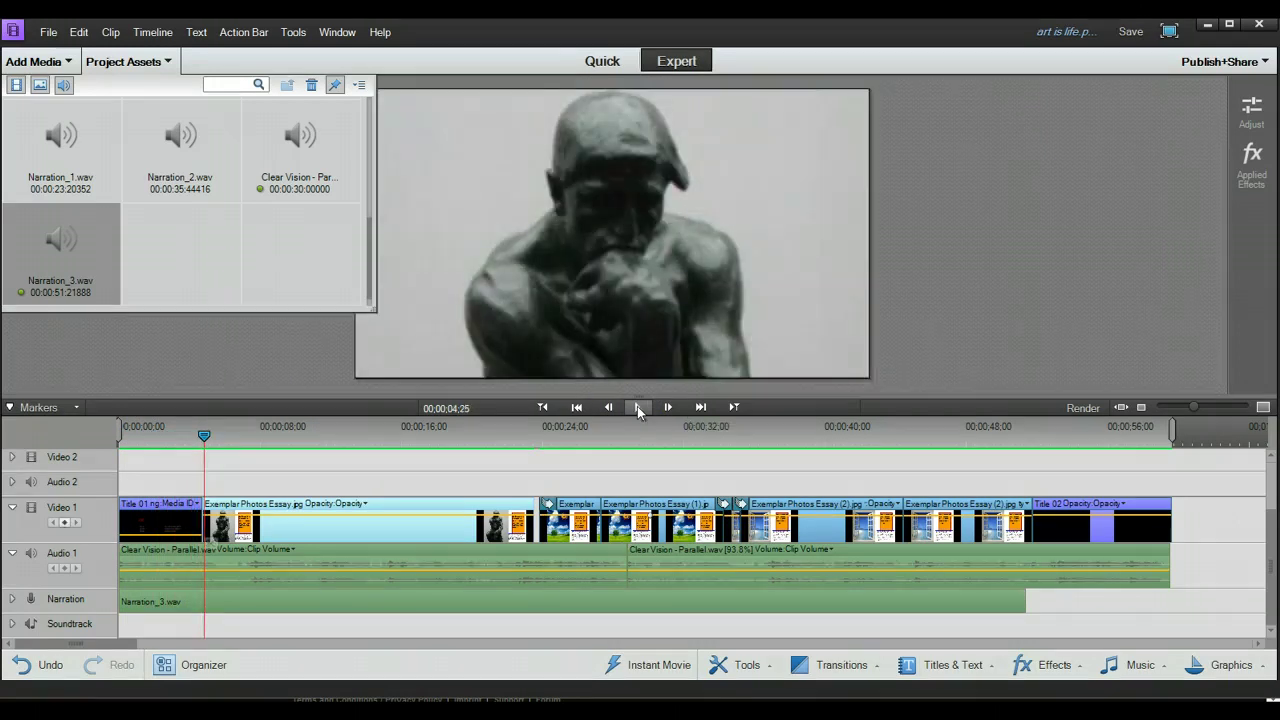
click(170, 576)
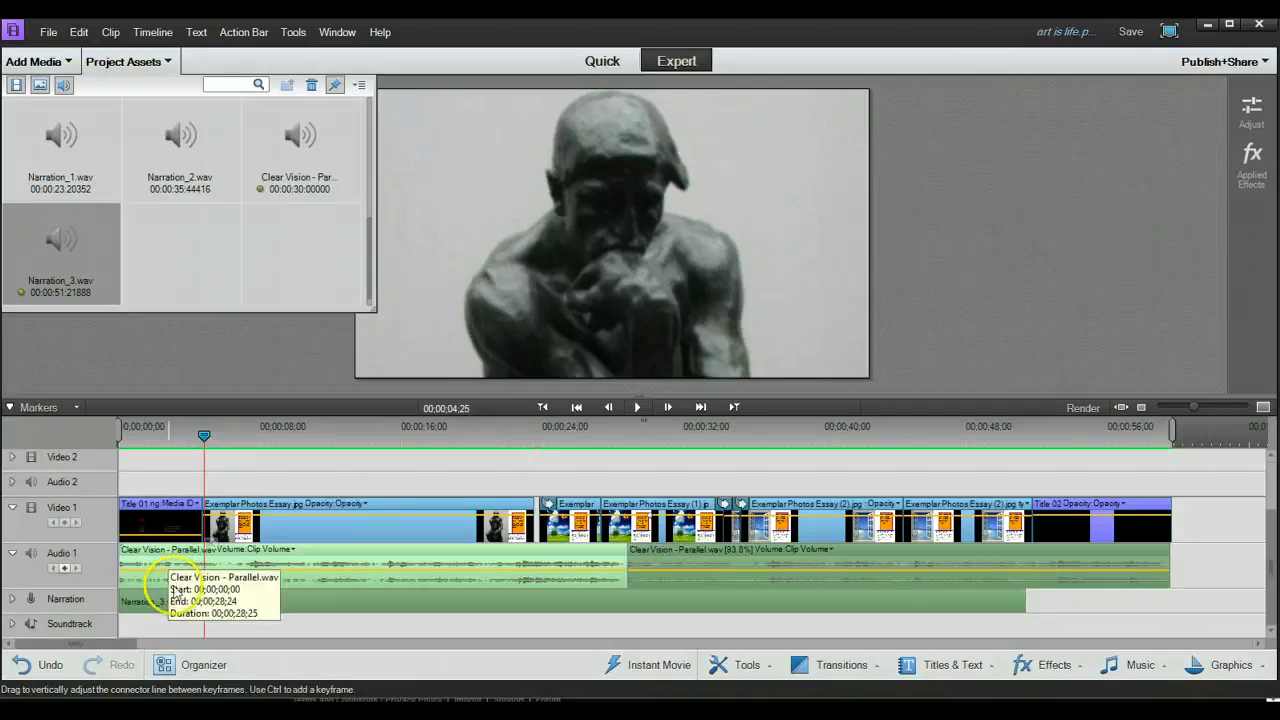
click(172, 603)
Raise Narration_3.wav's clip gain to about 20 dB in the Audio Gain dialog.
right_click(172, 604)
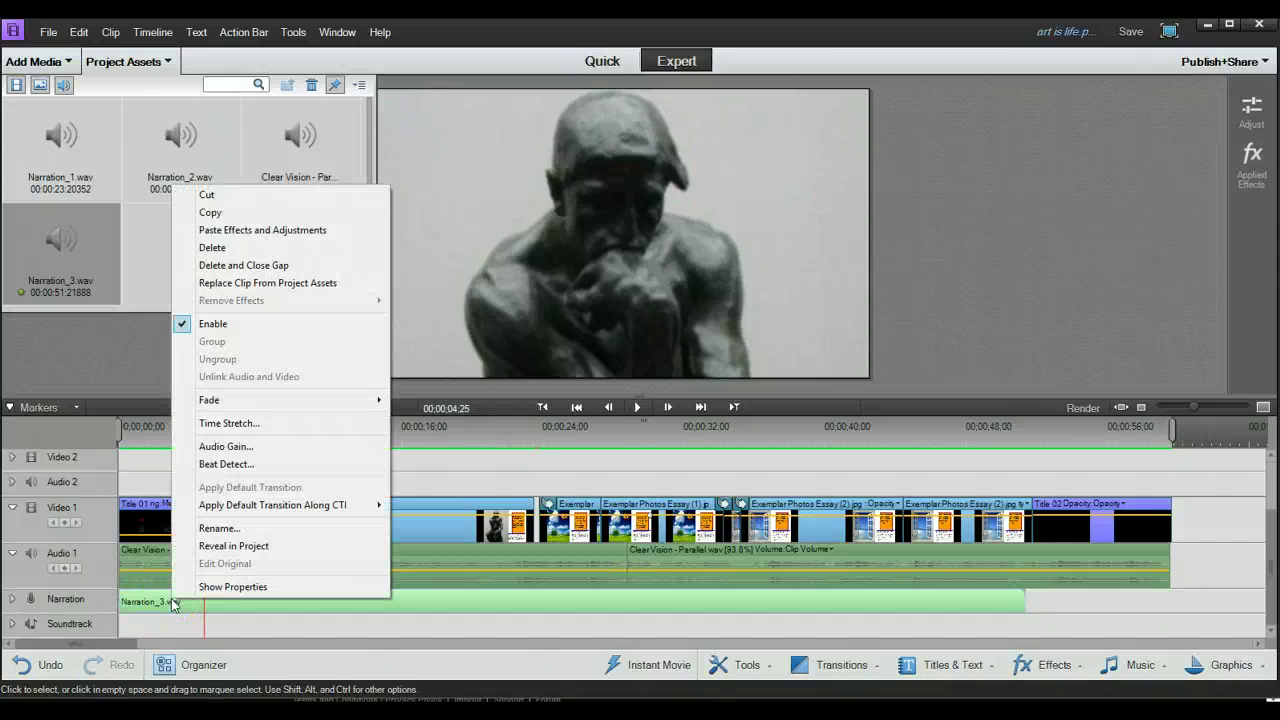
click(243, 447)
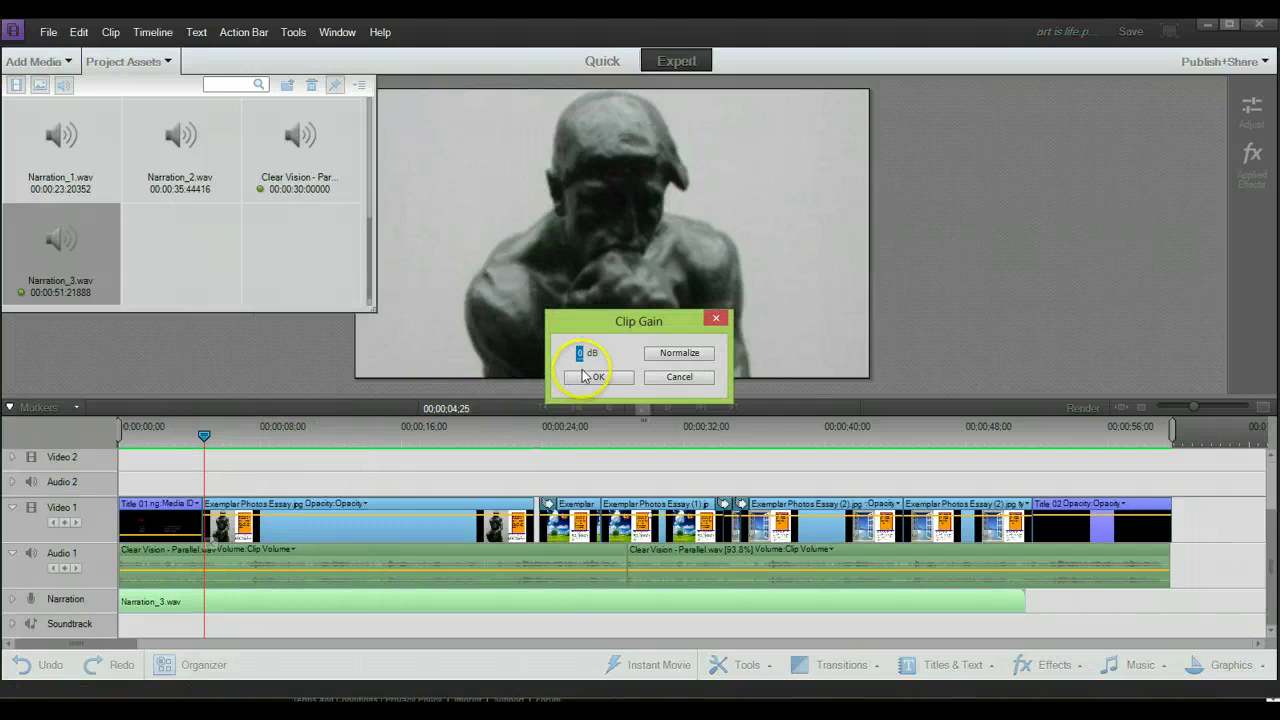
drag(584, 358, 610, 355)
drag(663, 362, 742, 362)
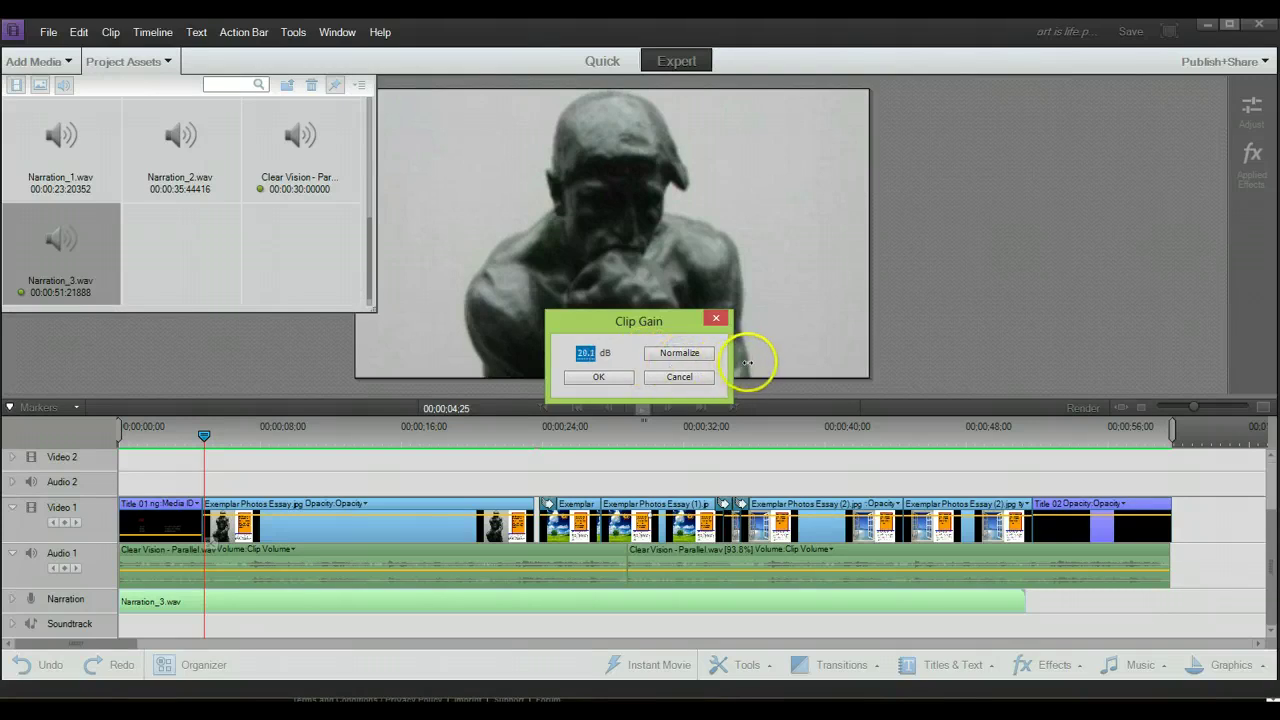
click(612, 377)
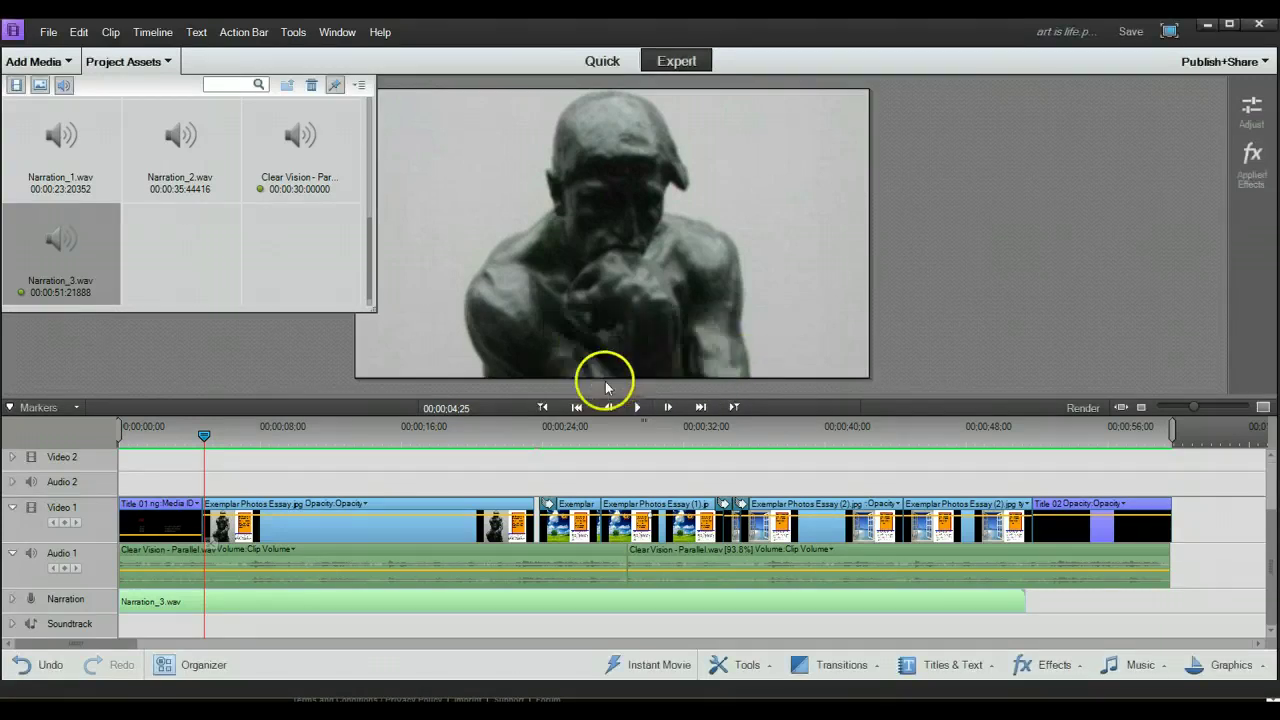
drag(201, 435, 125, 435)
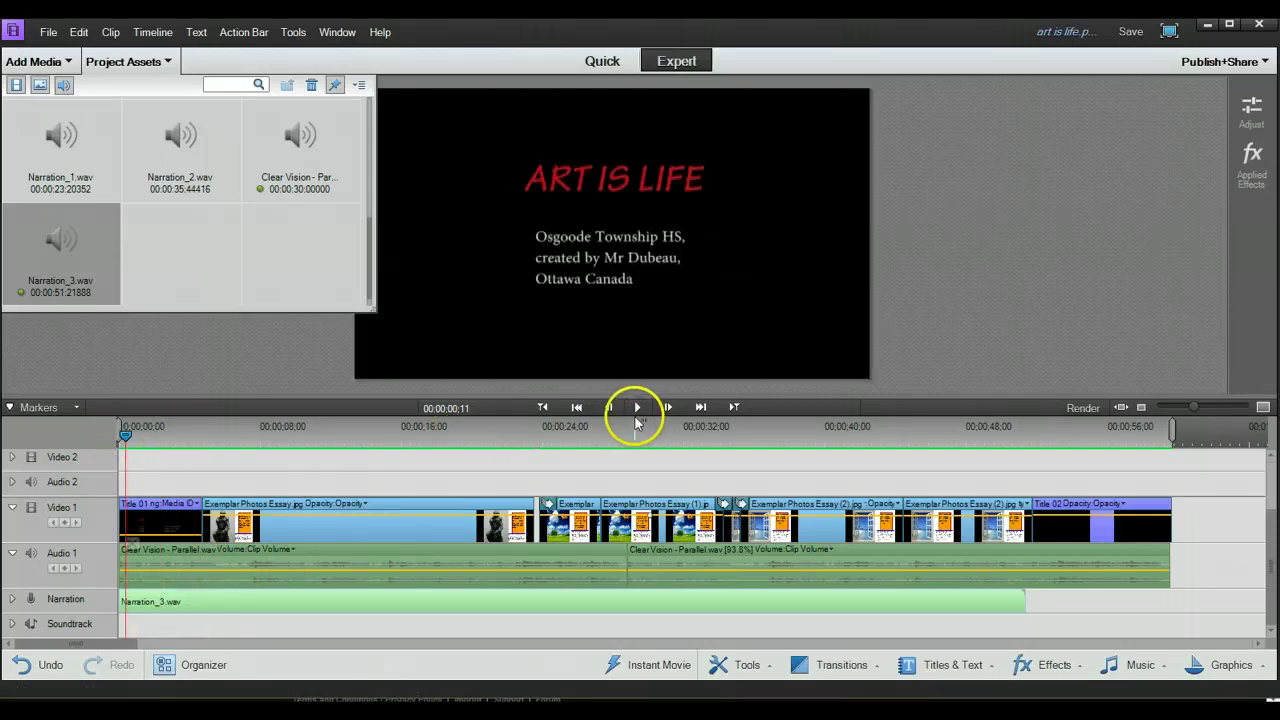
click(636, 408)
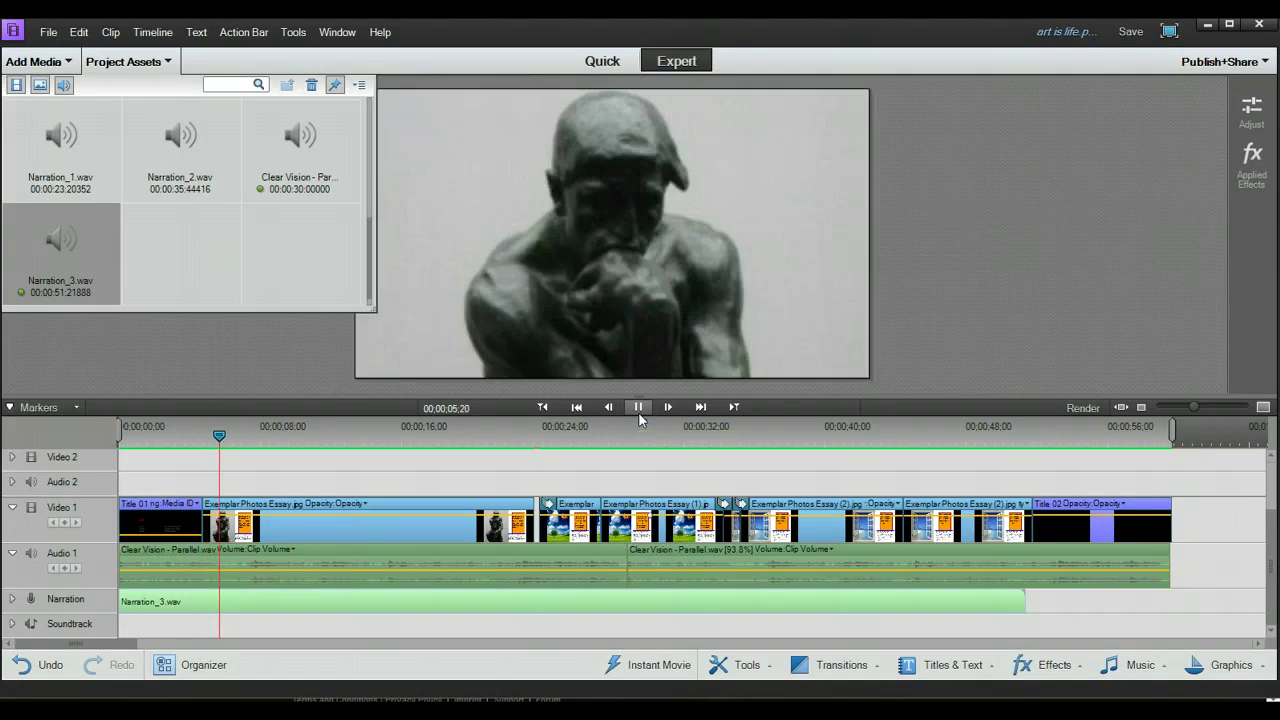
click(638, 408)
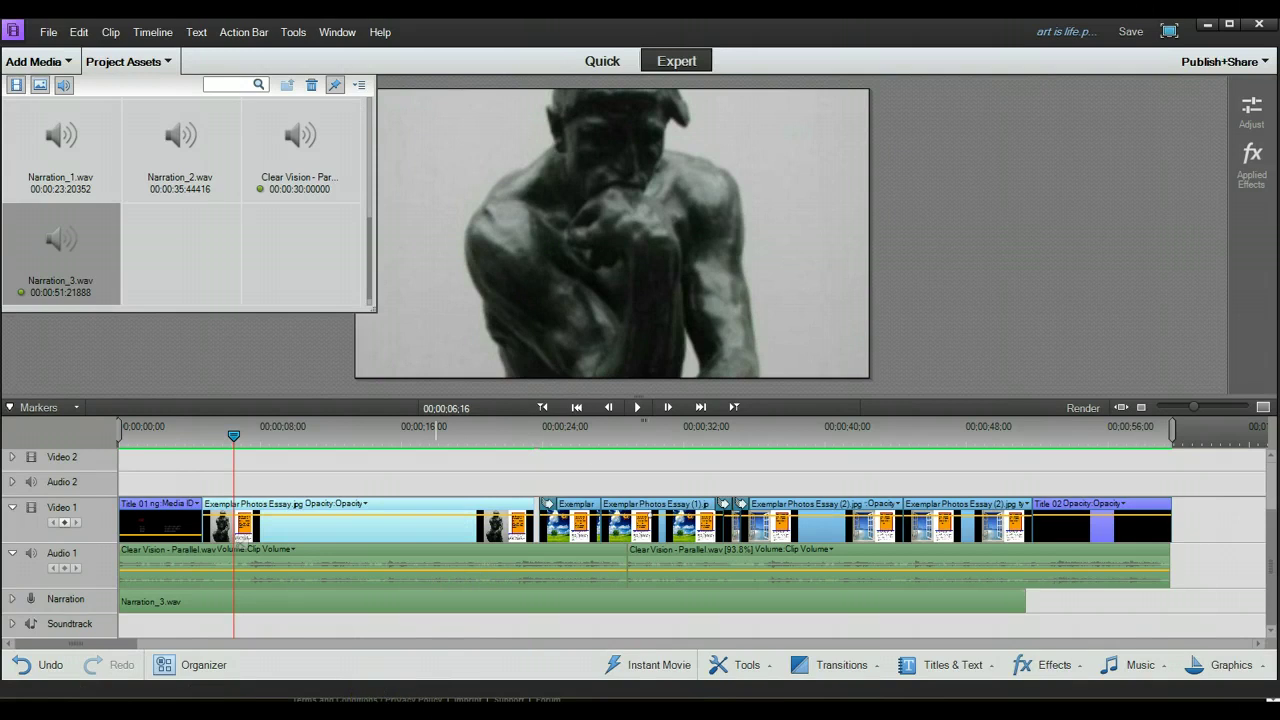
click(708, 181)
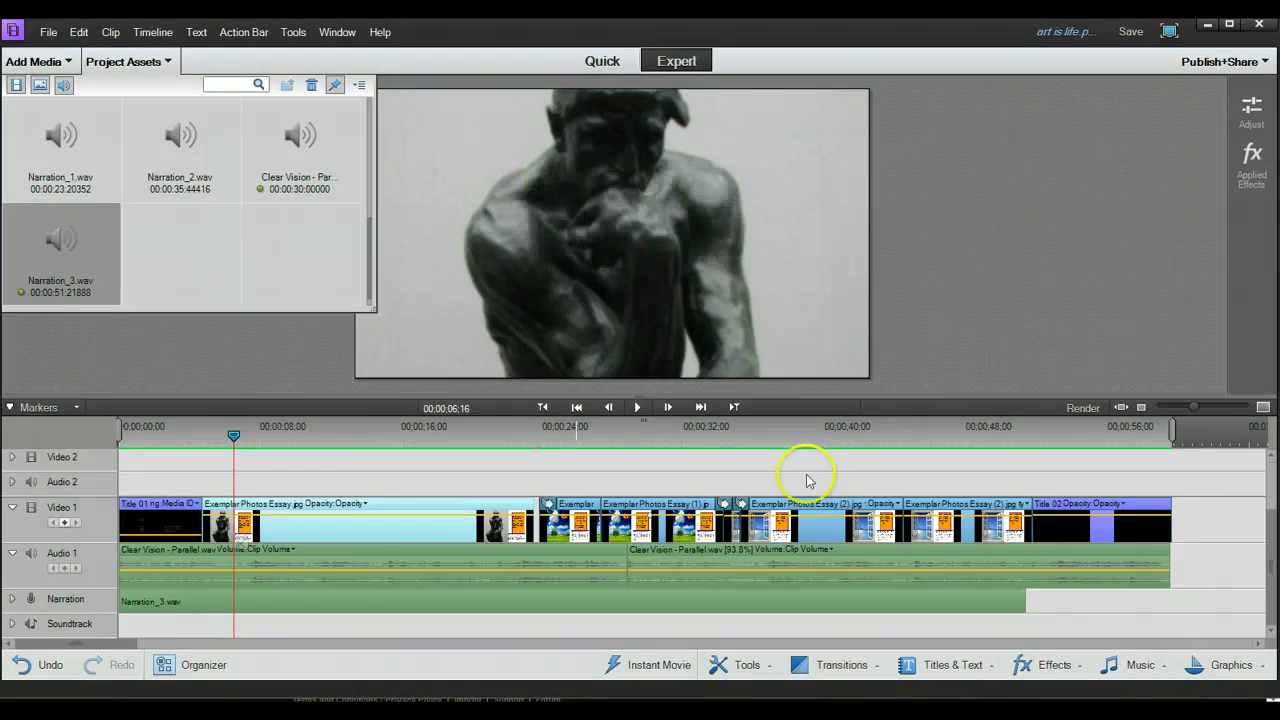